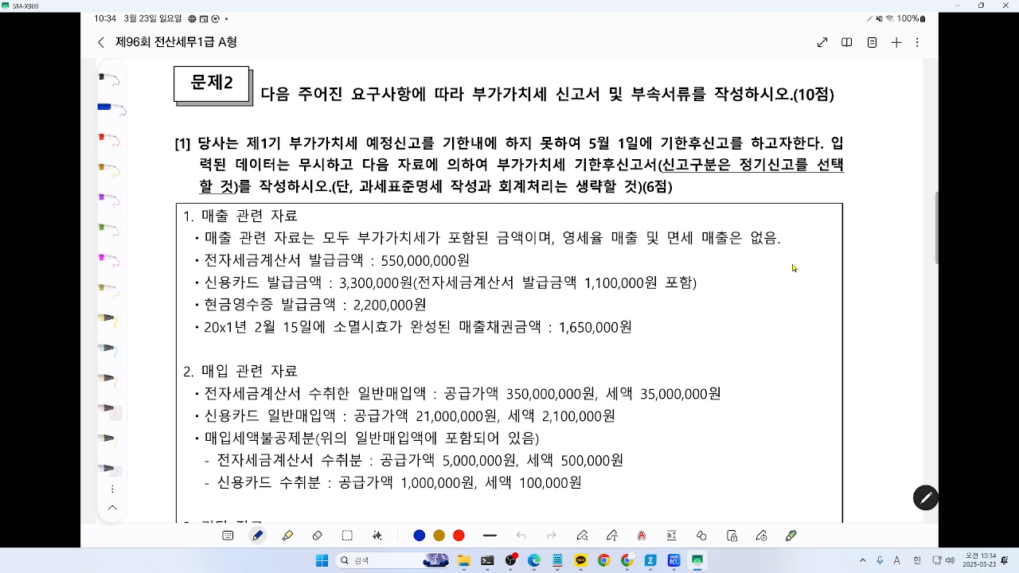
Highlight in yellow the phrase from "제1기 부가가치세 예정신고를" through "기한후신고를 하고자한다" in question [1]
left_click(287, 535)
left_click_drag(248, 144, 582, 142)
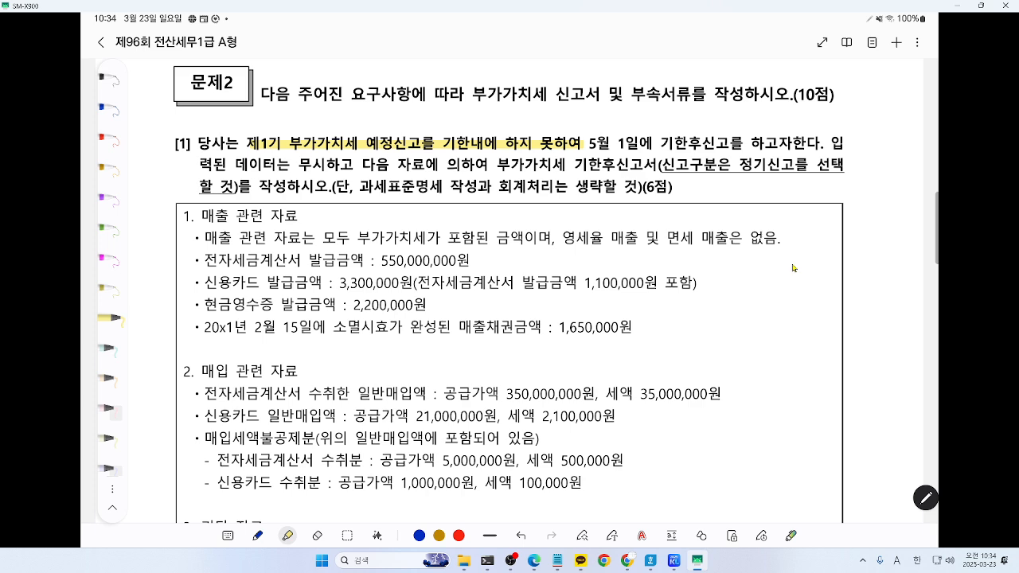
left_click_drag(582, 144, 813, 145)
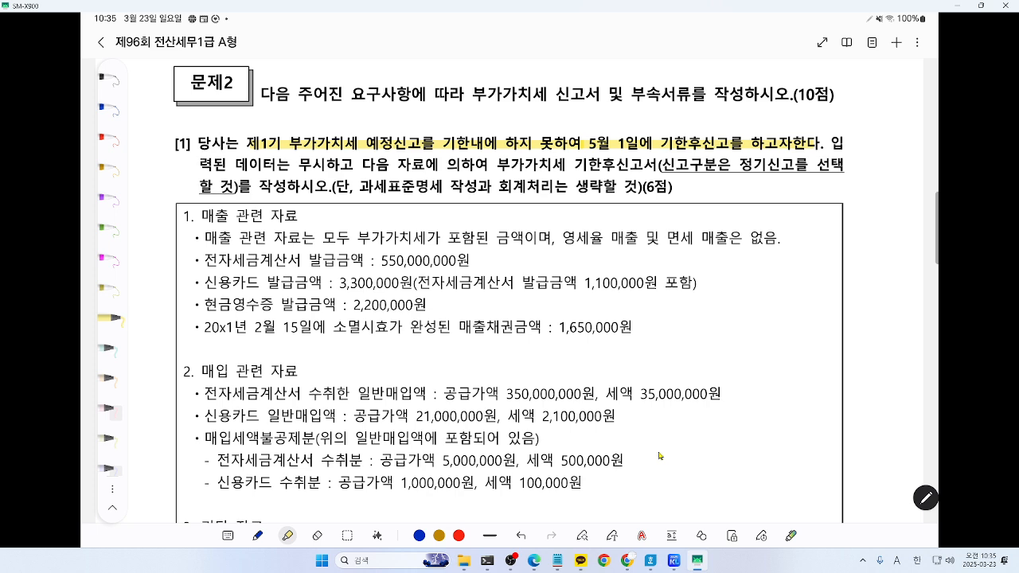
Switch to the KcLep accounting program, open 부가가치세신고서, and move its window over the exam note
left_click(674, 561)
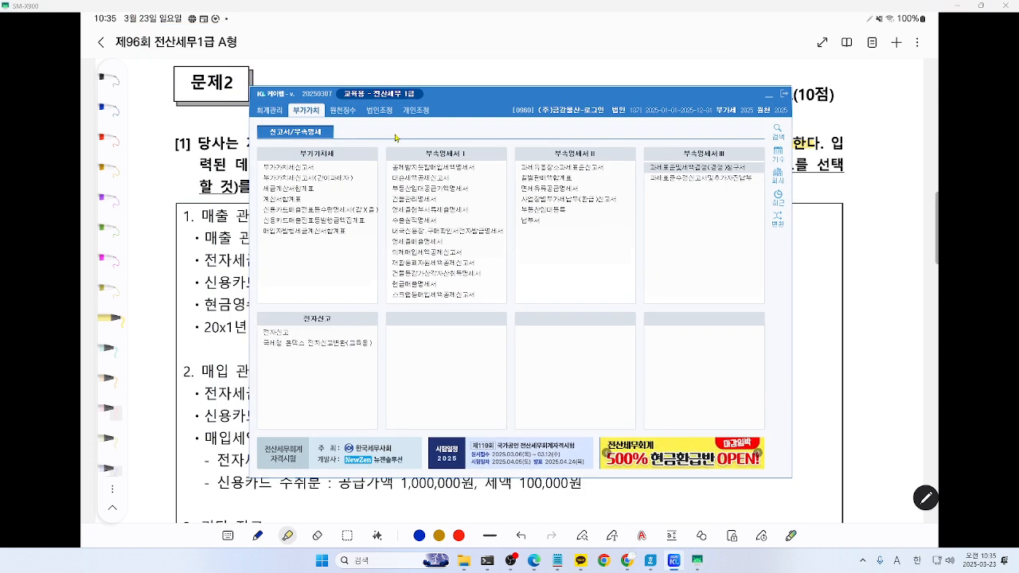
left_click(302, 169)
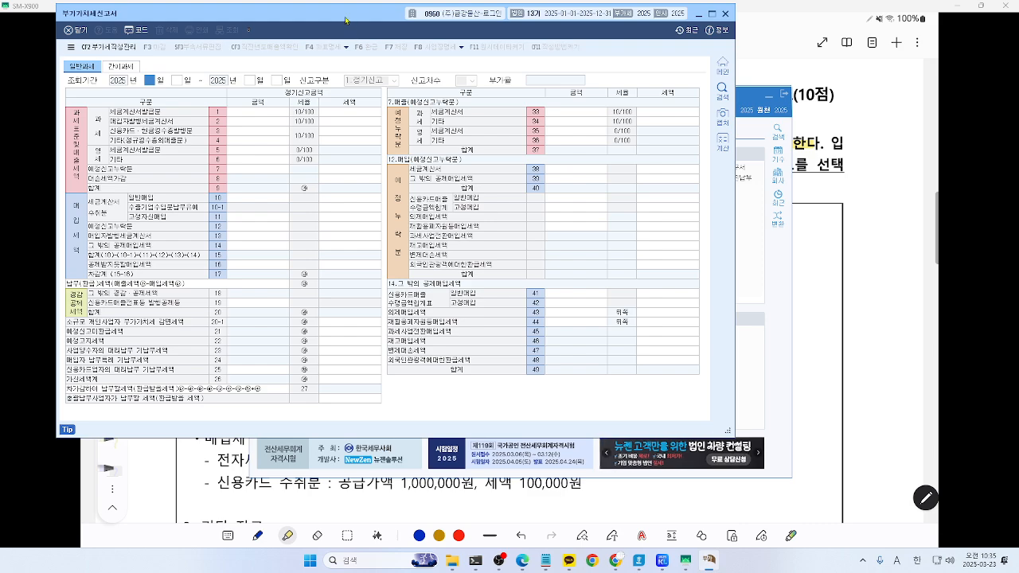
left_click_drag(346, 19, 440, 57)
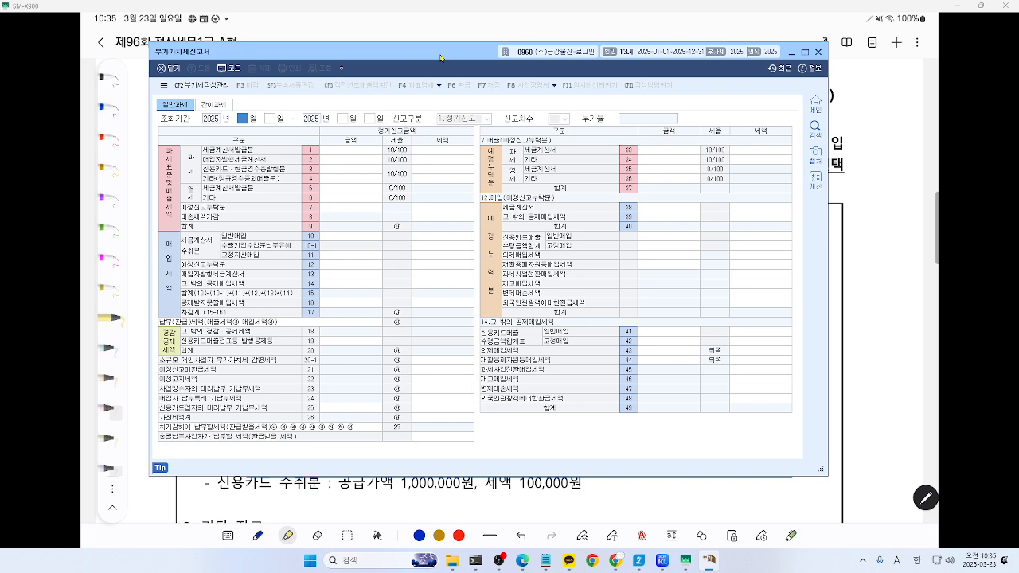
Set the VAT return's 조회기간 from January 1 to March 31, 2025, and load the form
type("1")
key("Return")
key("Return")
type("3")
key("Return")
key("Return")
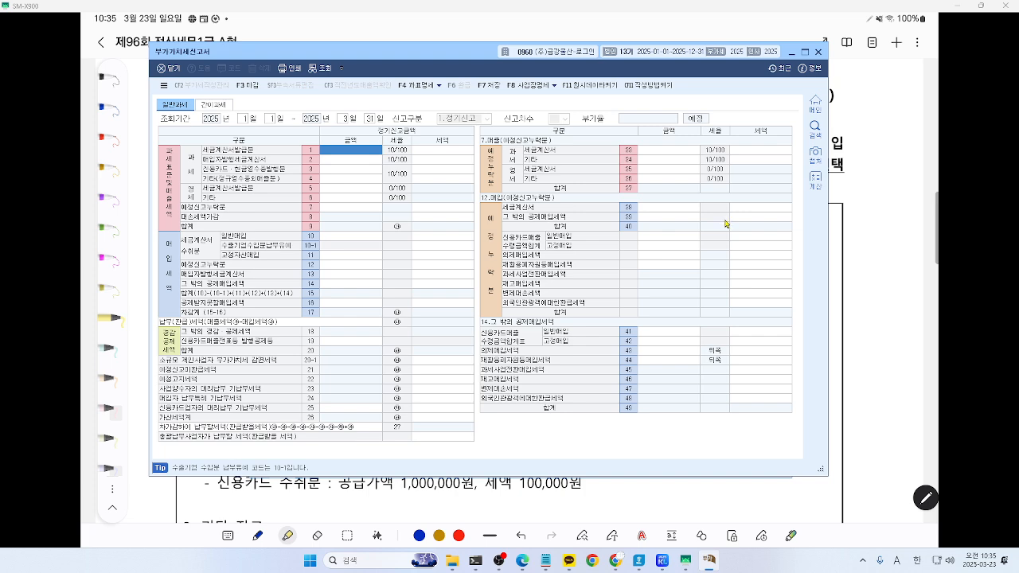
Mark up the screen with a red underline beneath the 조회기간 and 신고구분 row and a red box around 과표명세
key("ctrl+1")
scroll(529, 185, "up", 5)
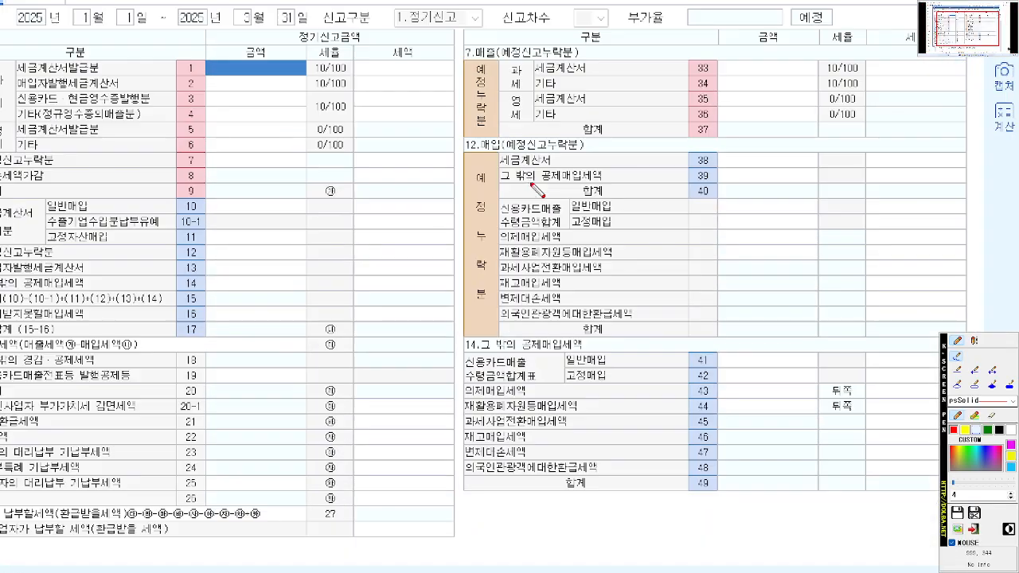
mouse_move(532, 188)
left_mouse_down()
mouse_move(593, 214)
mouse_move(593, 231)
left_mouse_up()
left_click_drag(185, 159, 706, 160)
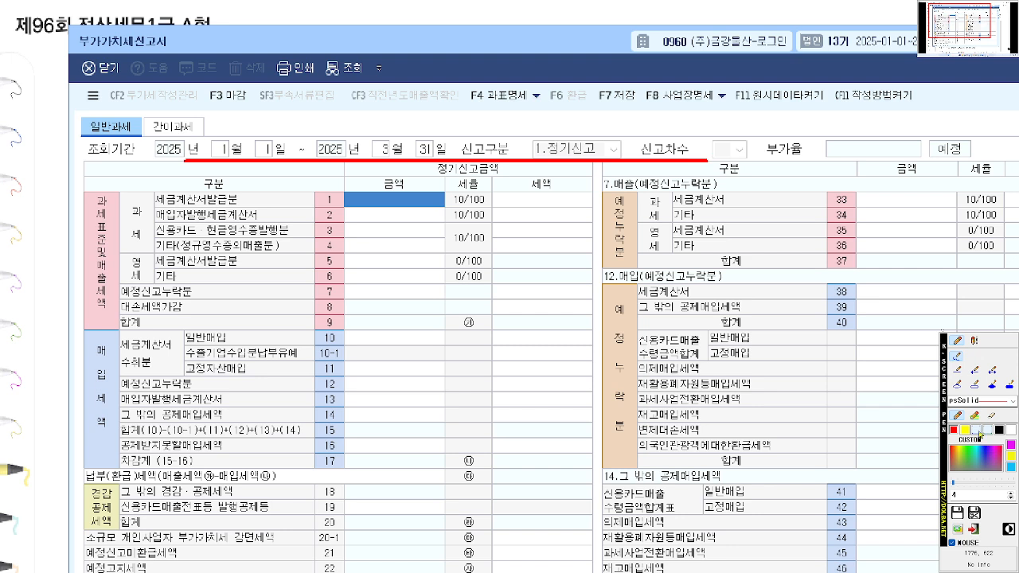
left_click(953, 429)
left_click(973, 383)
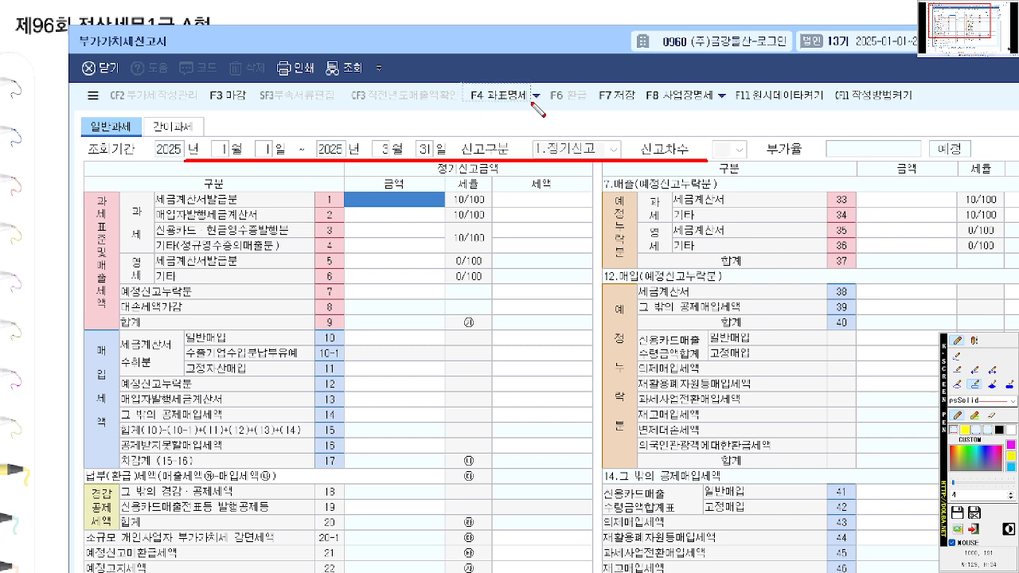
left_click_drag(531, 109, 463, 84)
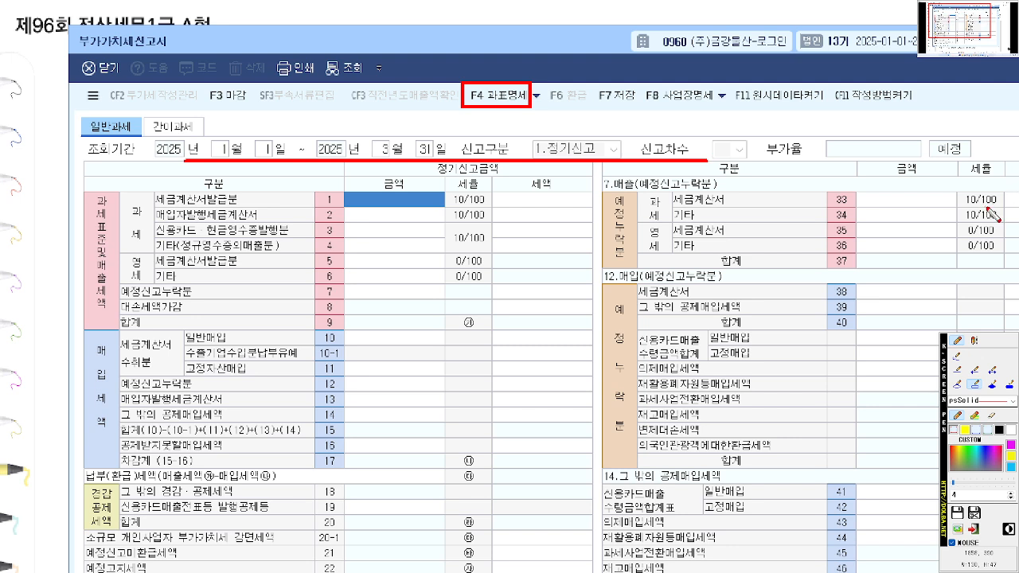
left_click_drag(597, 160, 695, 157)
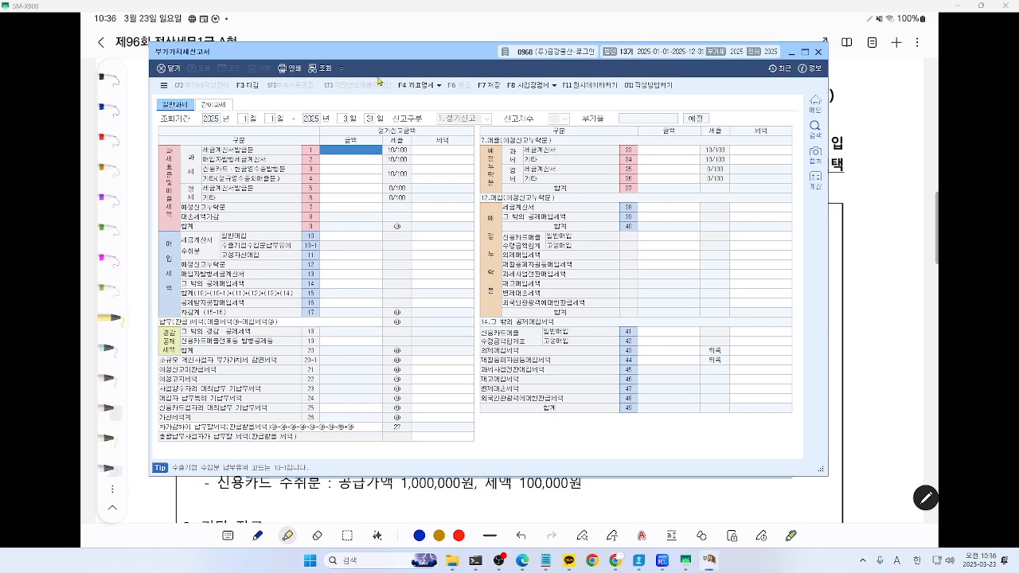
Open 과세표준명세 and set 신고구분 to 4 (기한후과세표준)
left_click(477, 95)
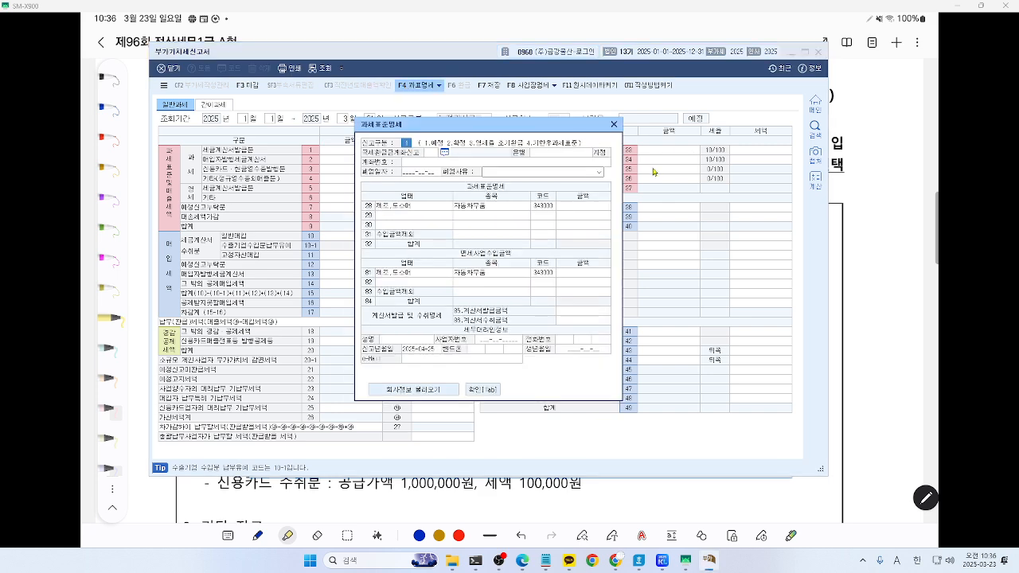
key("ctrl+F1")
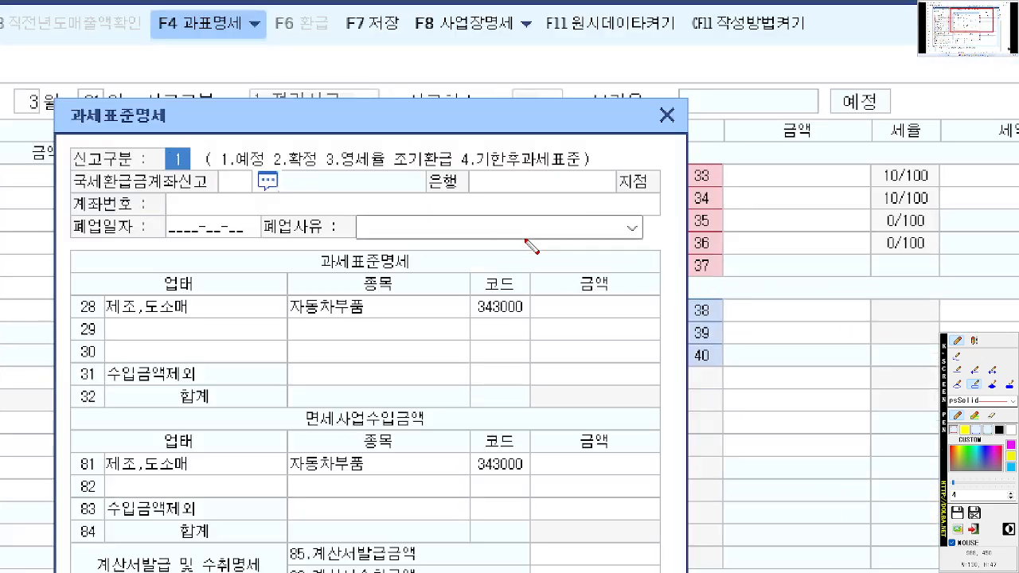
left_click_drag(455, 137, 624, 169)
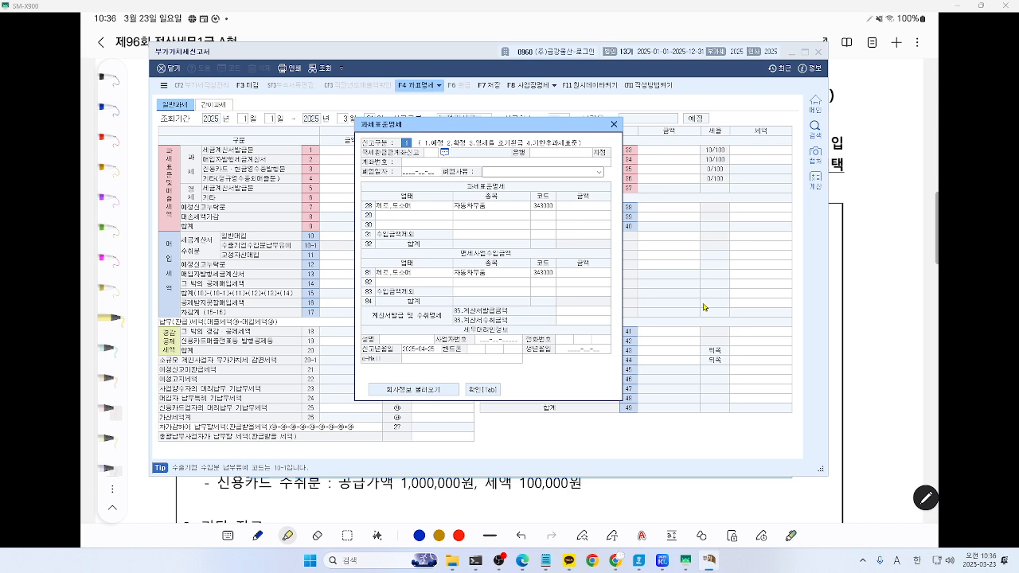
type("4")
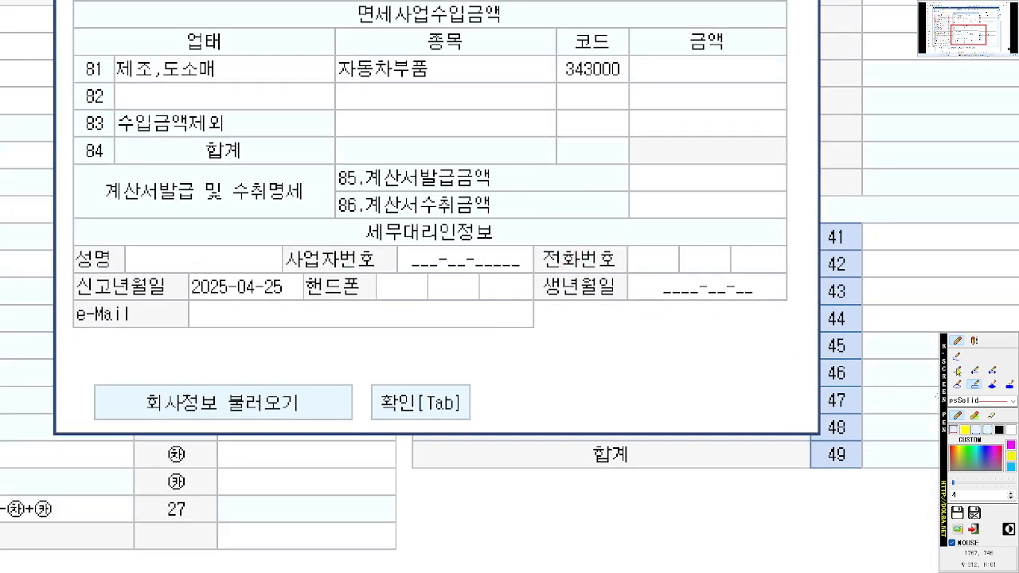
Underline 신고년월일 with the screen pen, set it to 2025-05-01, and confirm the 과세표준명세
left_click(957, 356)
left_click_drag(190, 297, 300, 296)
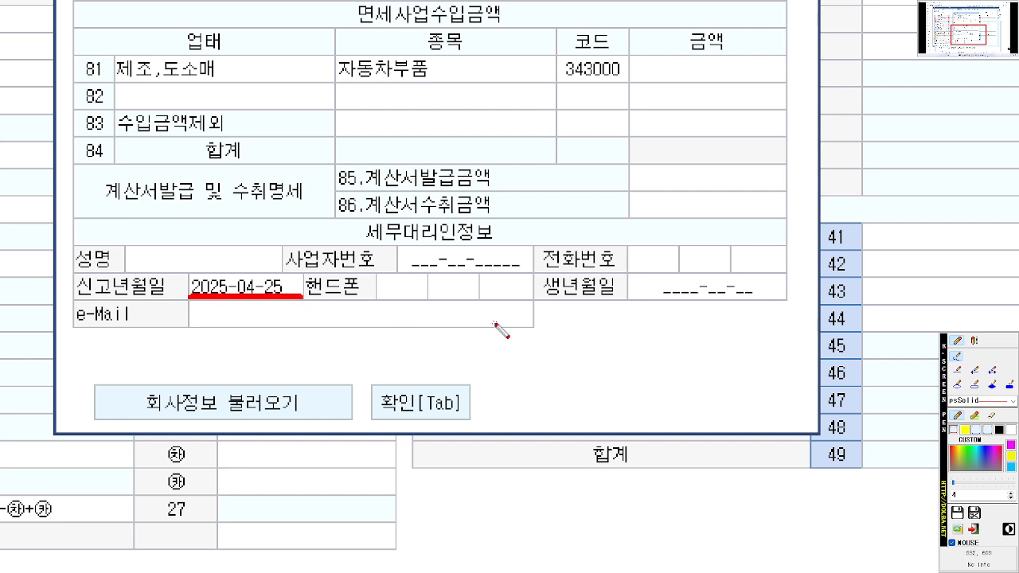
key("Escape")
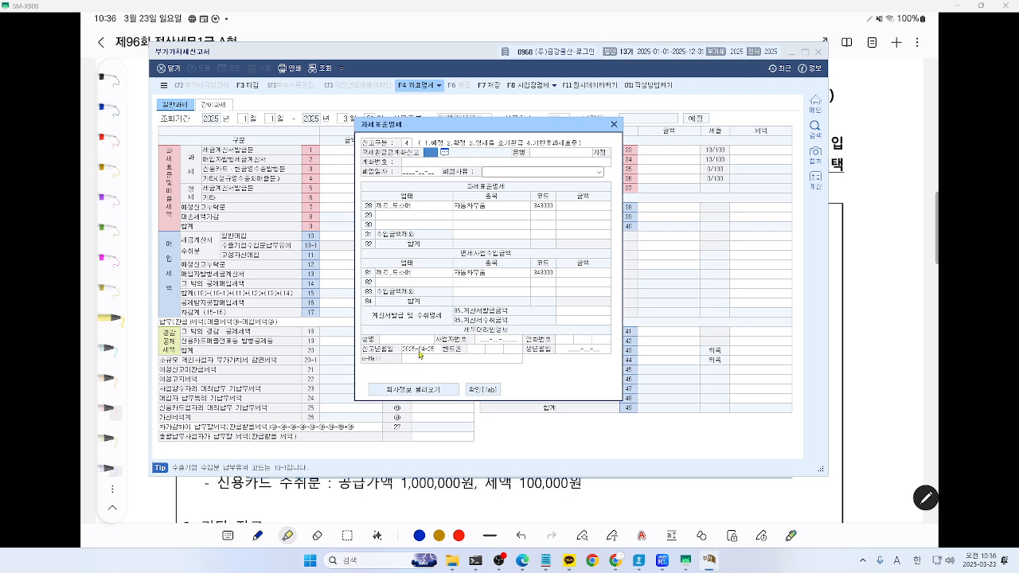
left_click(417, 350)
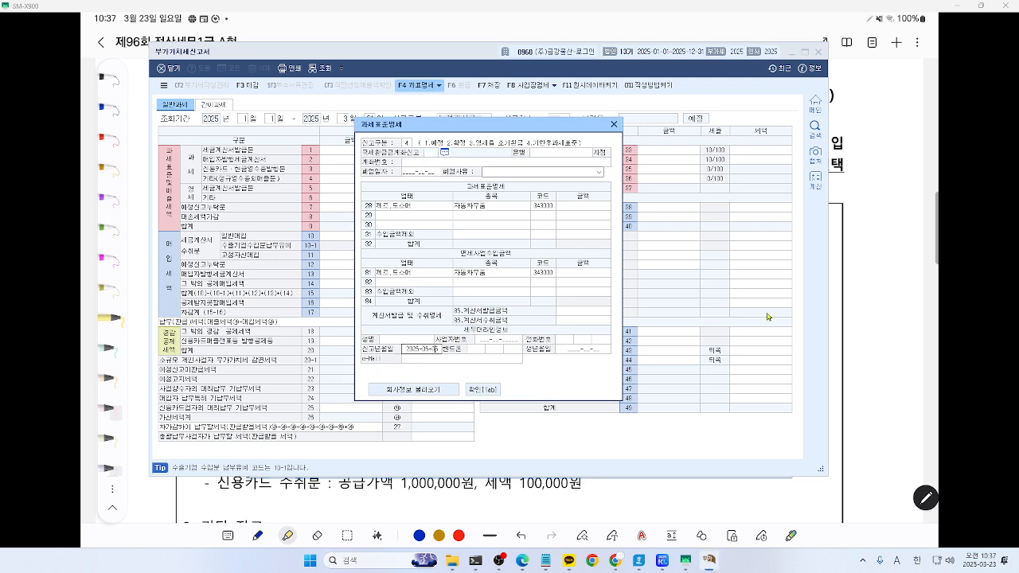
type("01")
left_click(484, 390)
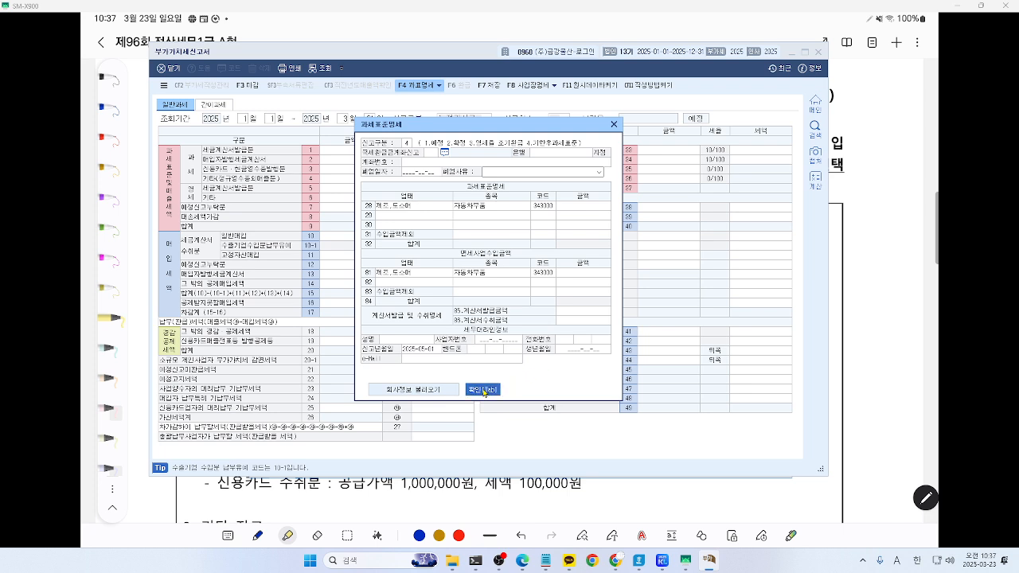
left_click(485, 391)
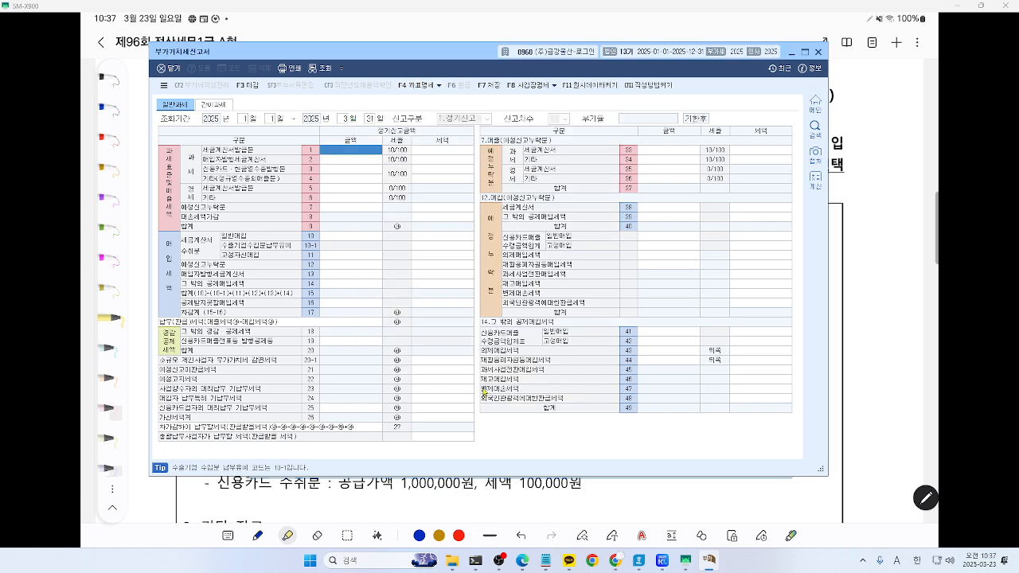
Underline the 조회기간 and mark the 기한후 label on the VAT return, and bring the exam note back to the front
scroll(719, 335, "up", 3)
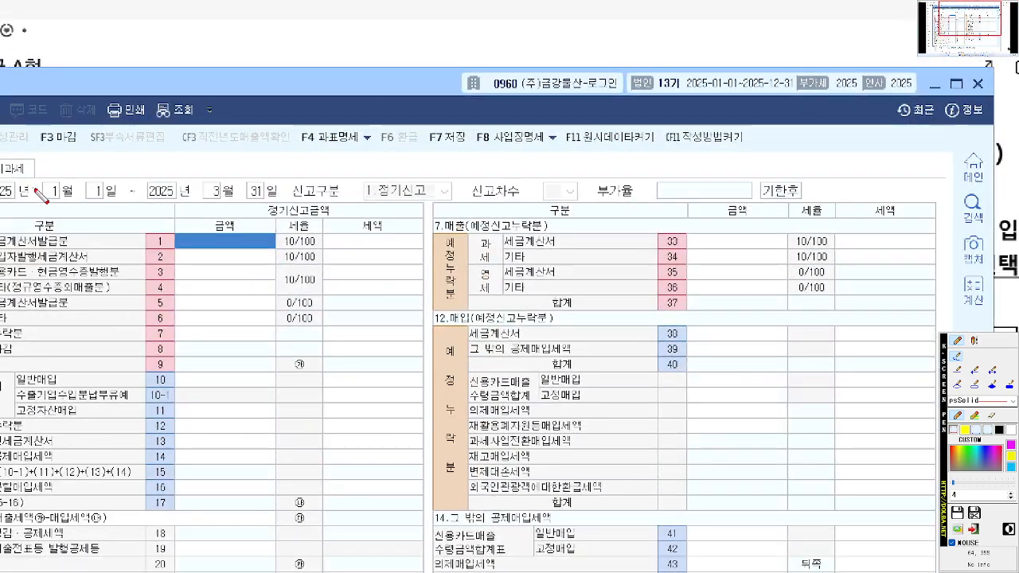
left_click_drag(36, 201, 328, 204)
mouse_move(825, 211)
left_mouse_down()
mouse_move(796, 163)
mouse_move(842, 232)
mouse_move(820, 211)
left_mouse_up()
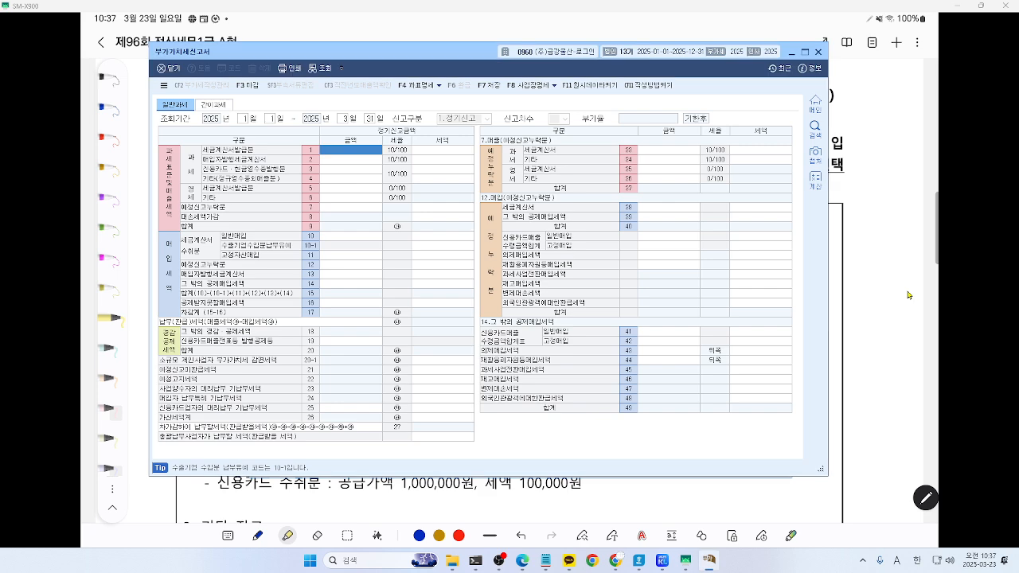
left_click(902, 292)
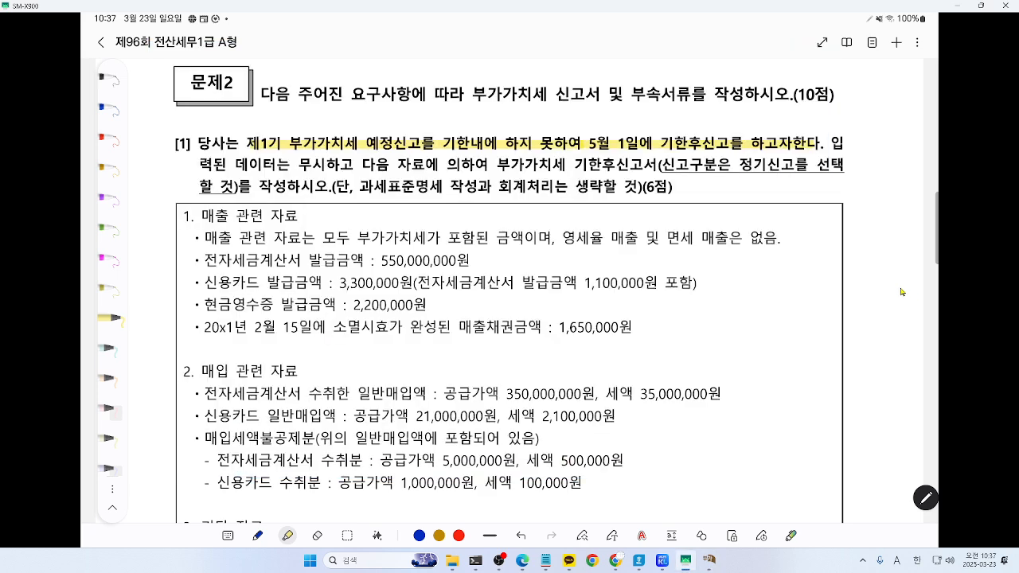
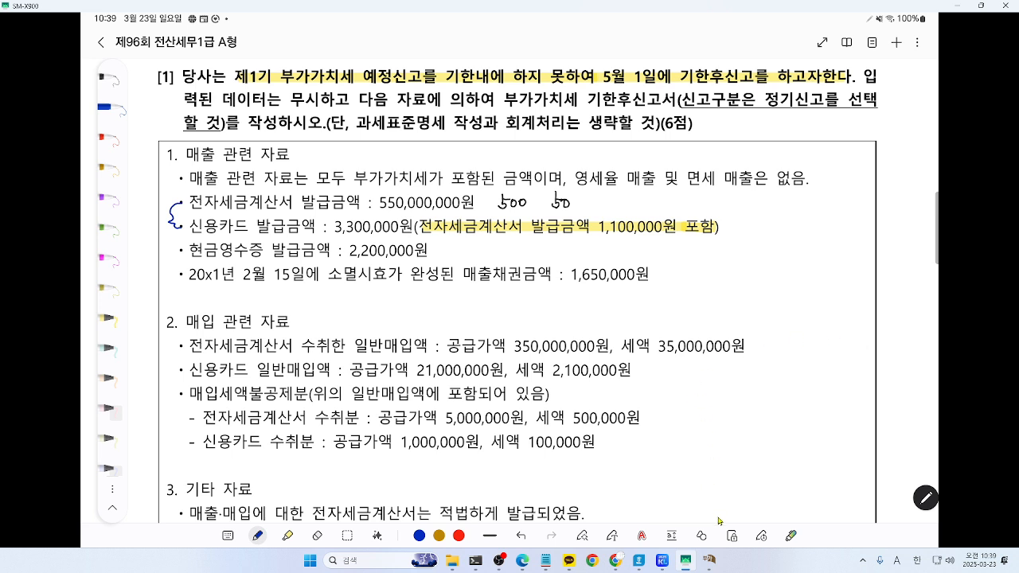
Return to the VAT return and enter 500,000,000 as the 금액 for row 1, 세금계산서발급분
mouse_move(713, 560)
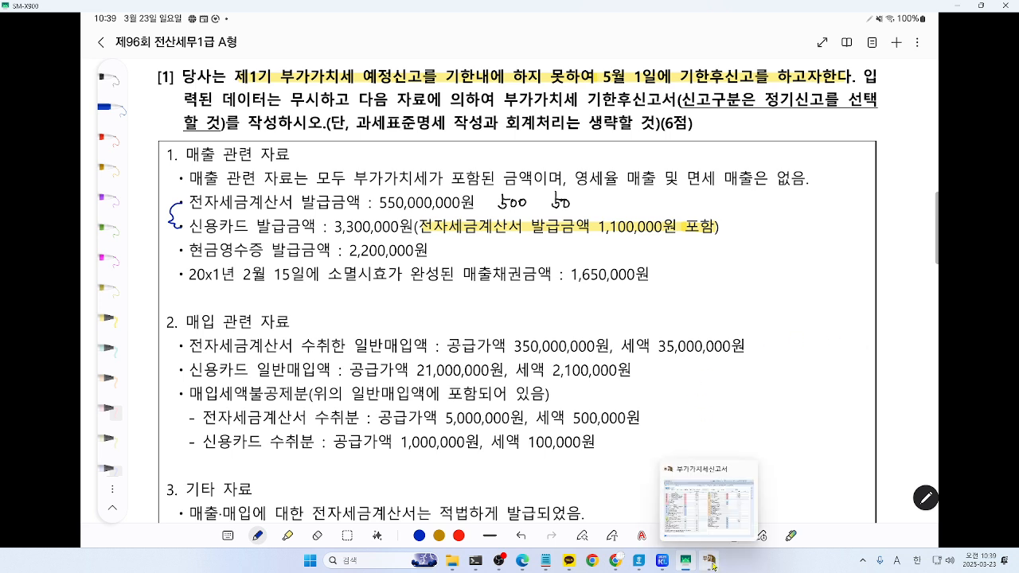
left_click(711, 561)
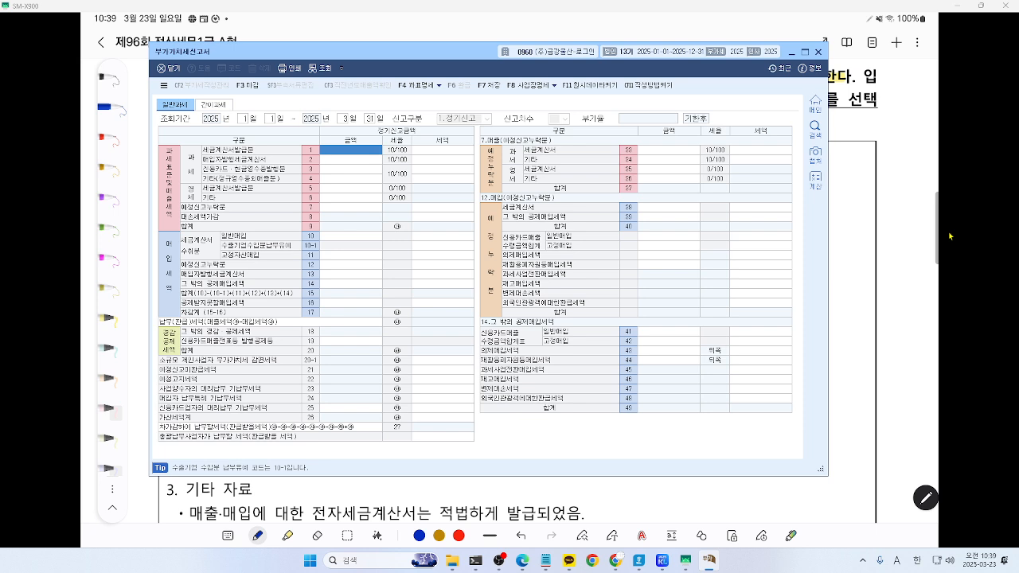
type("8")
type("0")
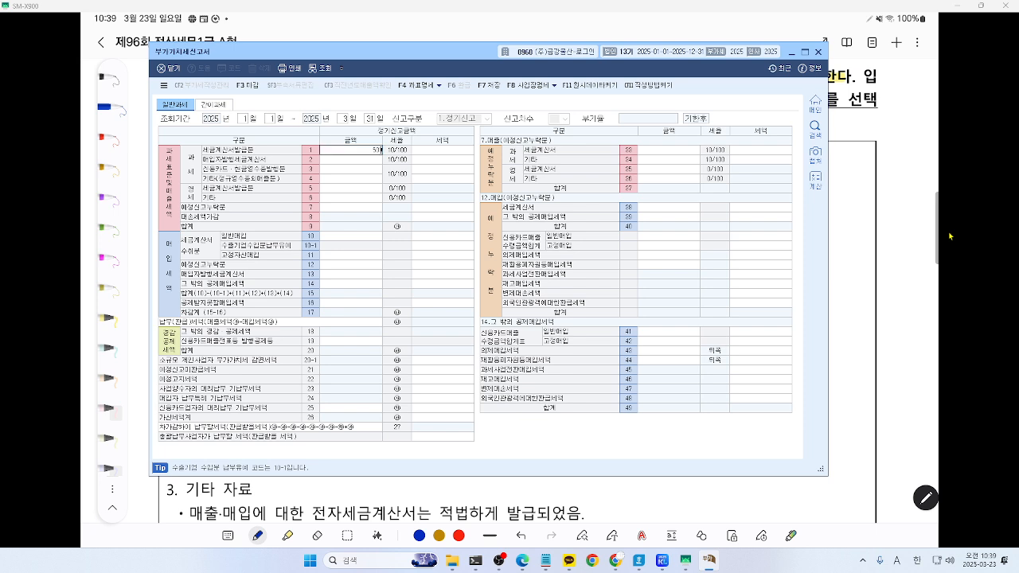
type("0,000,000")
key("Return")
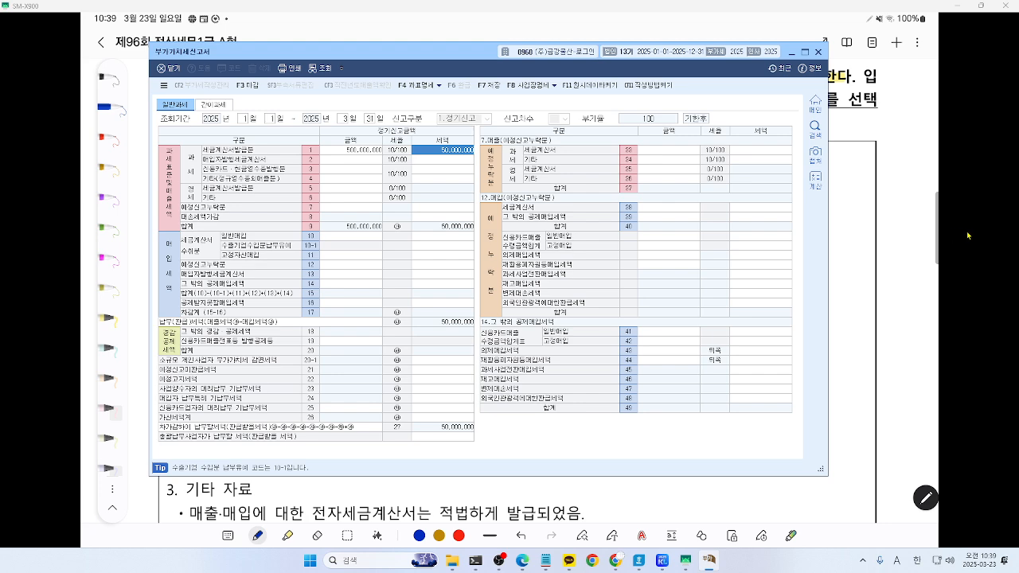
Underline the 세금계산서발급분 금액 and 세액 figures in red with the screen pen
key("ctrl+1")
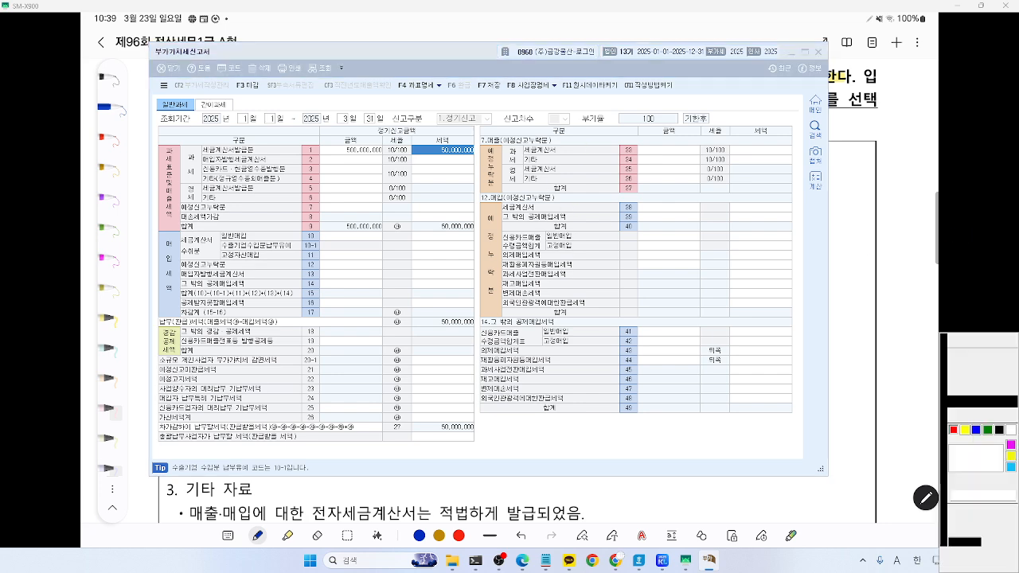
scroll(471, 219, "up", 3)
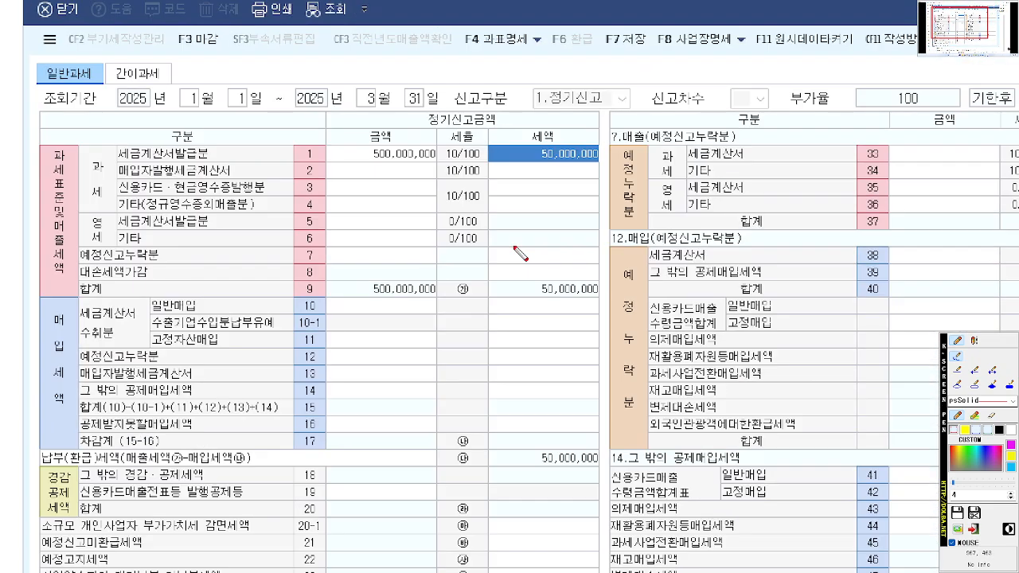
left_click_drag(360, 161, 595, 161)
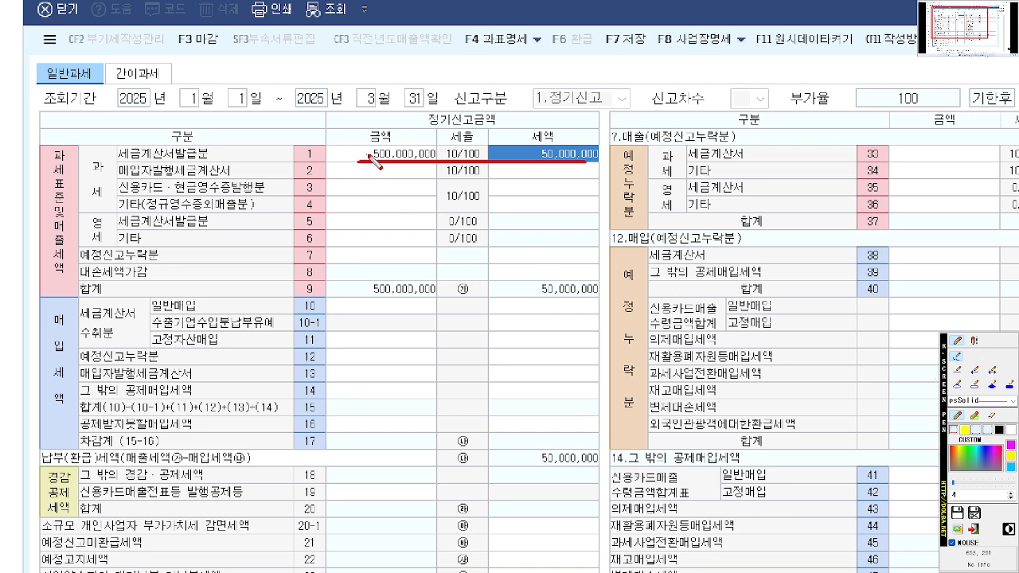
mouse_move(386, 168)
left_mouse_down()
mouse_move(359, 162)
mouse_move(340, 185)
mouse_move(382, 202)
mouse_move(365, 194)
mouse_move(388, 179)
left_mouse_up()
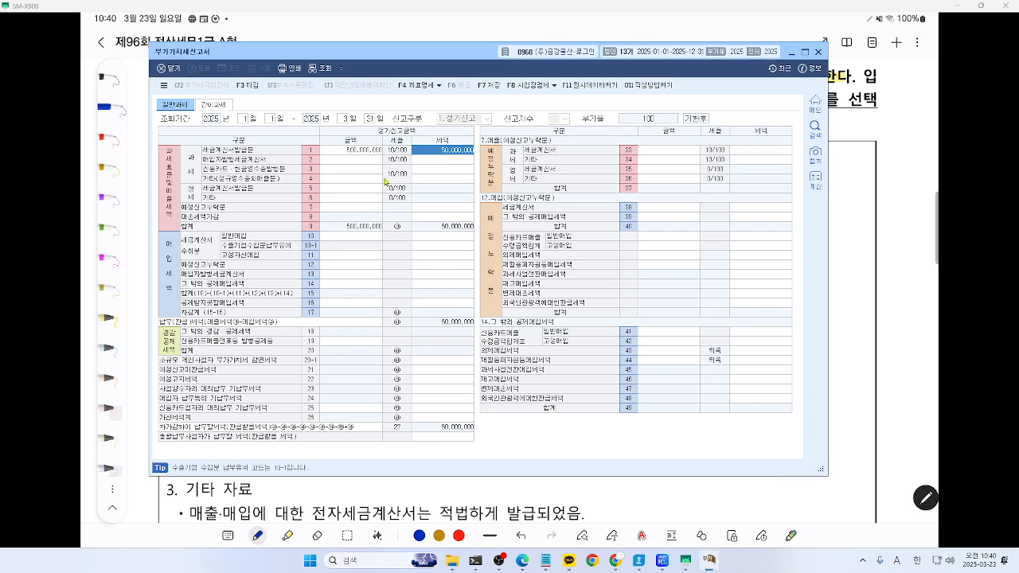
Enter 2,000,000 as the 금액 for row 3, 신용카드·현금영수증발행분
left_click(369, 169)
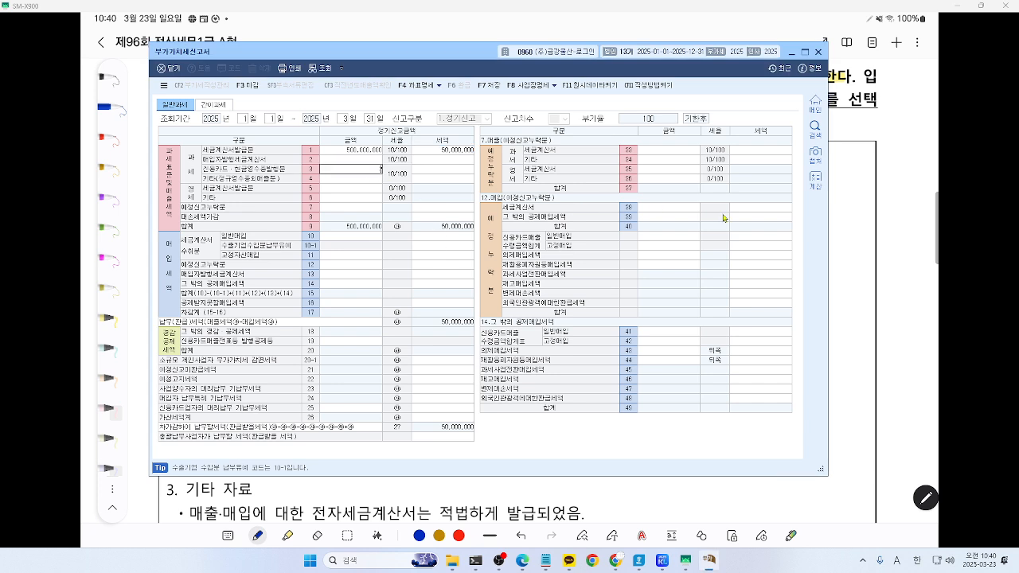
type("2,000,000,000")
key("Return")
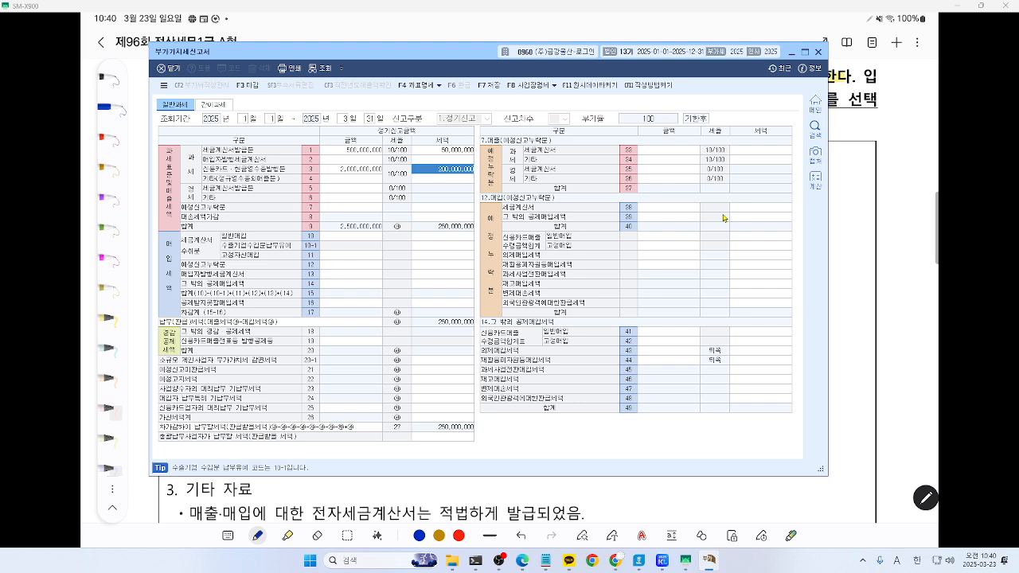
left_click(363, 177)
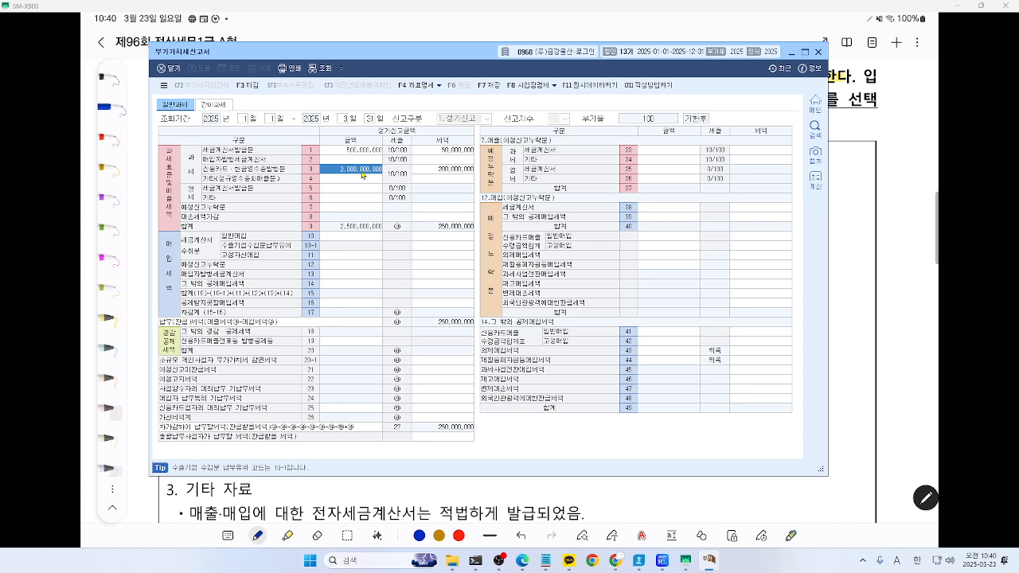
type("2000000")
key("Return")
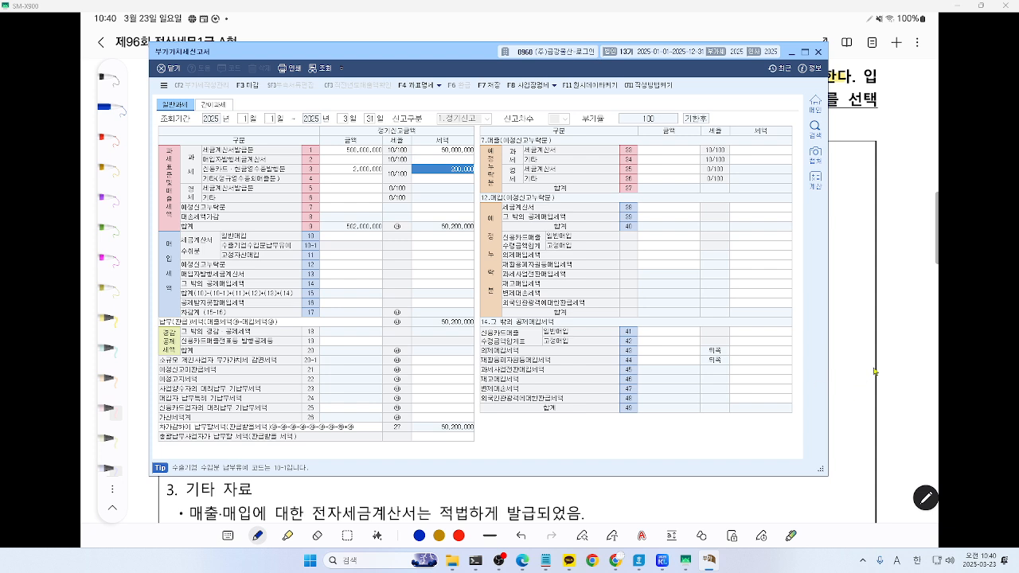
Recheck the sales data in the exam note and set the row 3 신용카드·현금영수증발행분 금액 to 4,000,000
key("alt+Tab")
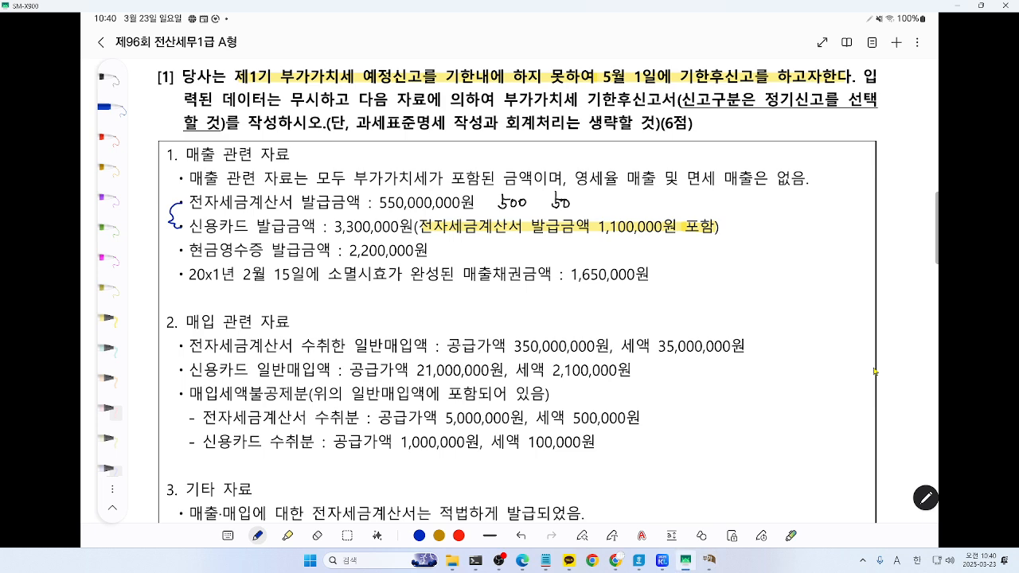
scroll(875, 372, "down", 1)
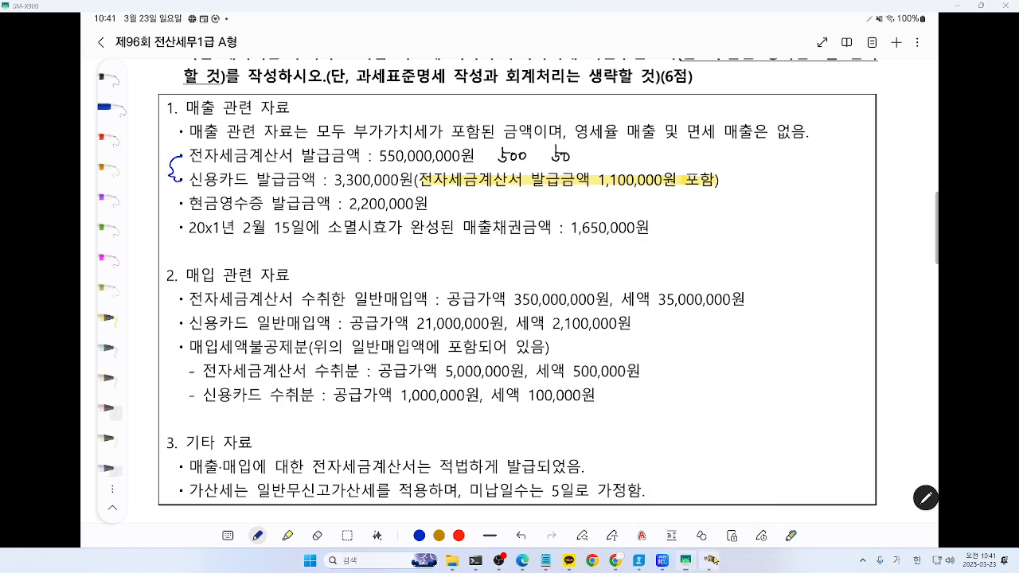
left_click(709, 561)
key("shift+Tab")
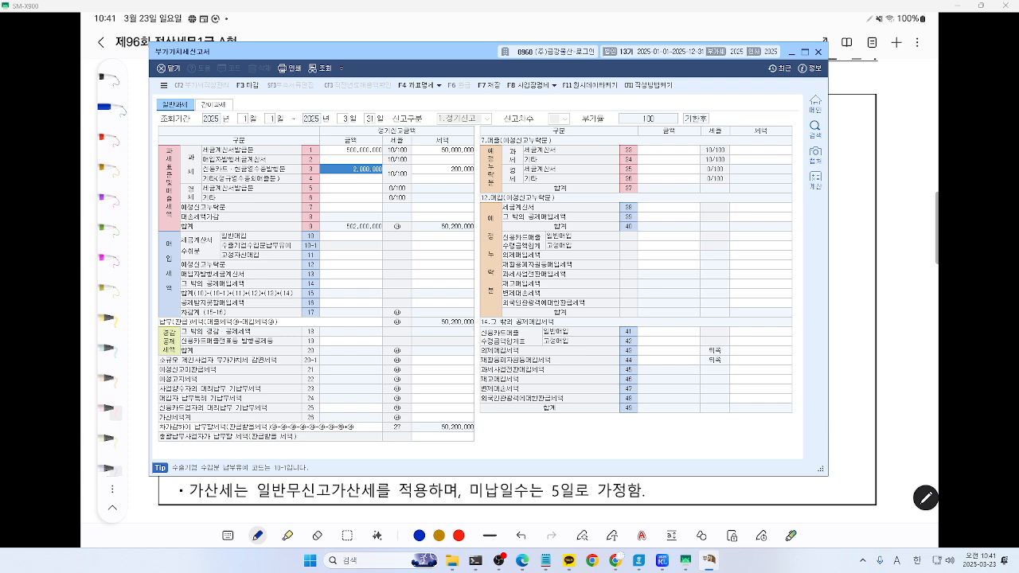
type("4,000,")
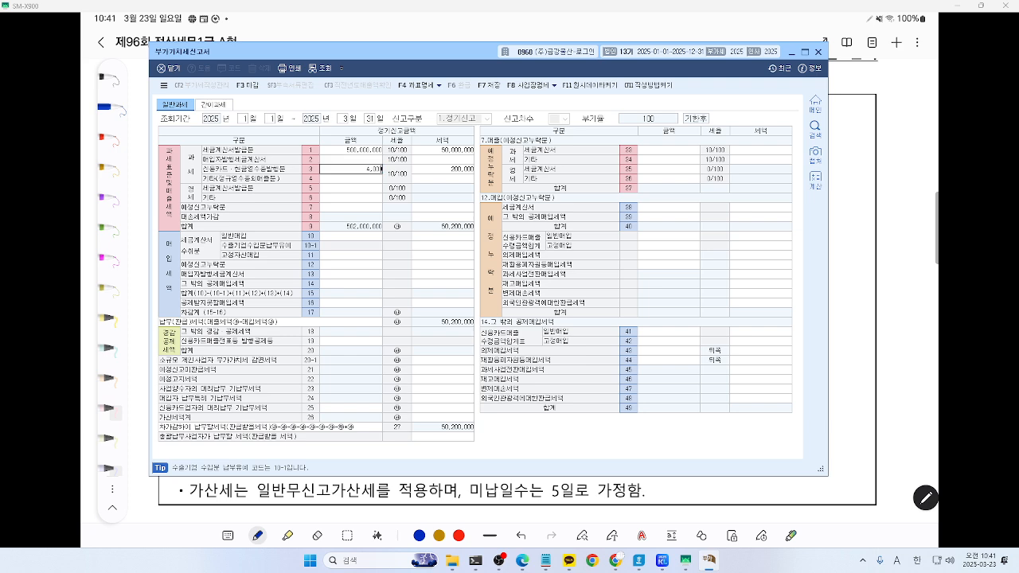
type("000")
key("Return")
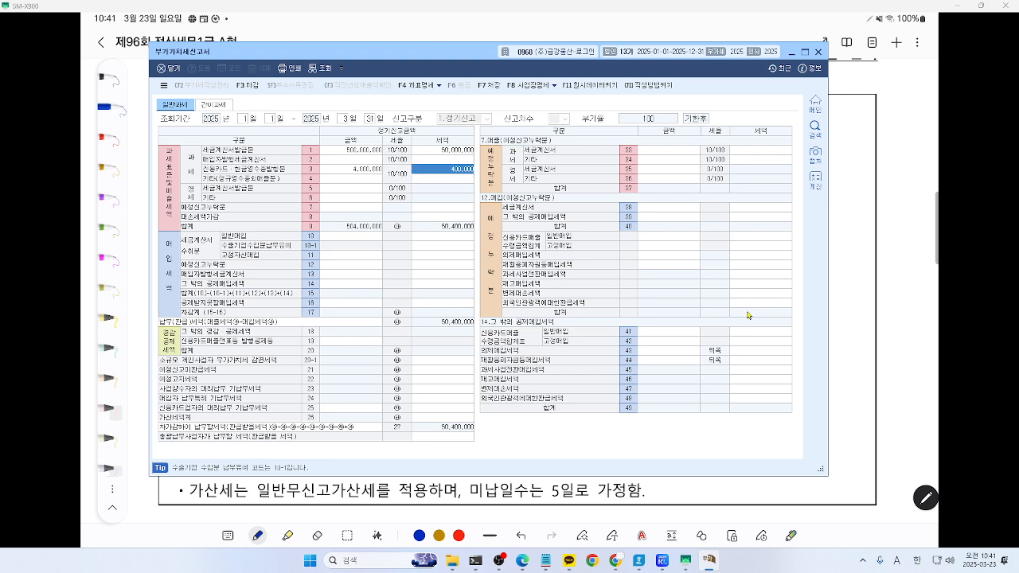
Consult the exam note's purchase data and enter 350,000,000 금액 and 35,000,000 세액 in row 10, 세금계산서수취분 일반매입
left_click(948, 369)
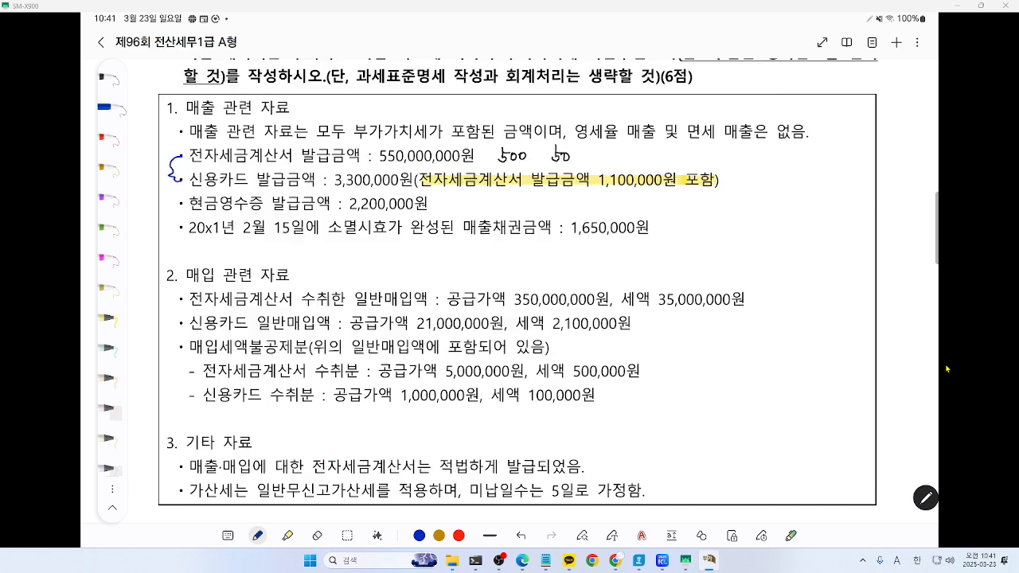
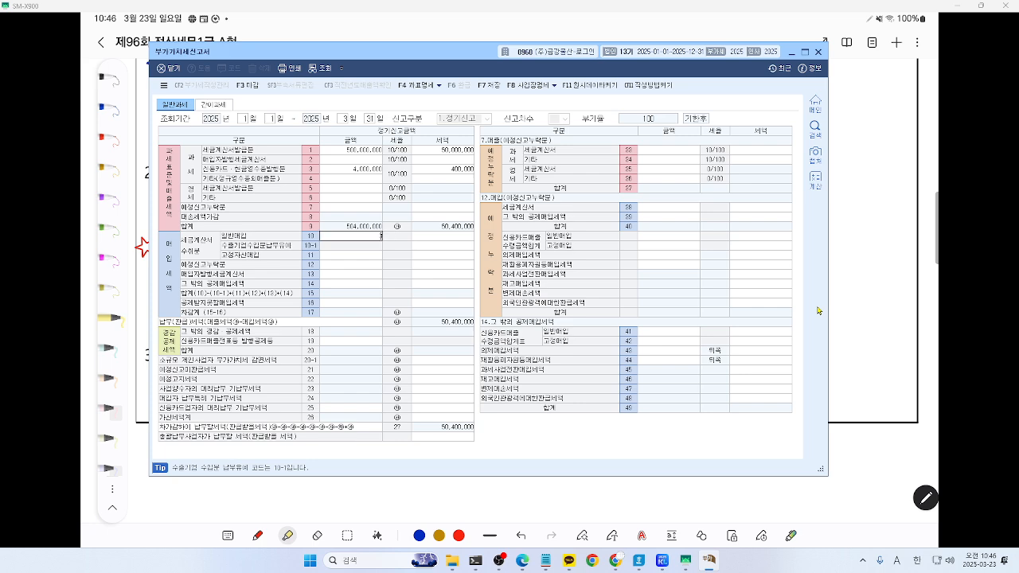
type("0,000,0000000")
key("Return")
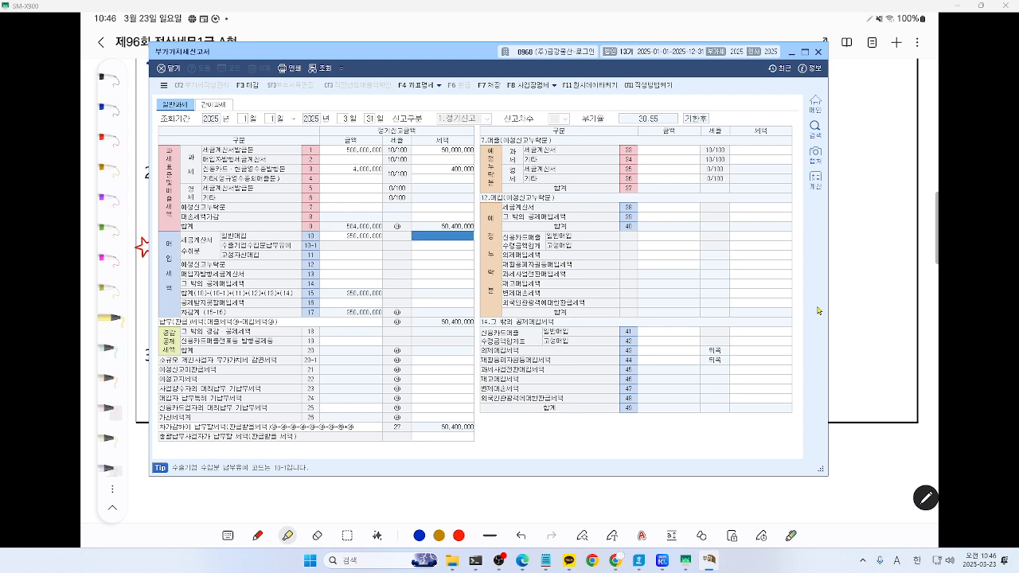
type("35,")
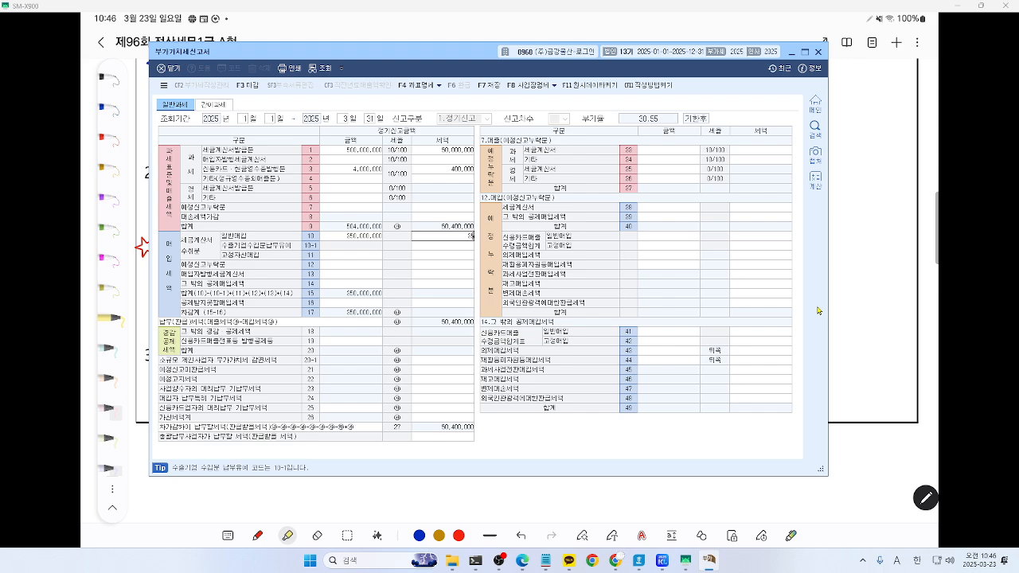
type("000,000")
key("Return")
Underline the row 10 일반매입 figures in blue and circle the row 16 공제받지못할매입세액 금액 cell in red with the screen pen
key("ctrl+F1")
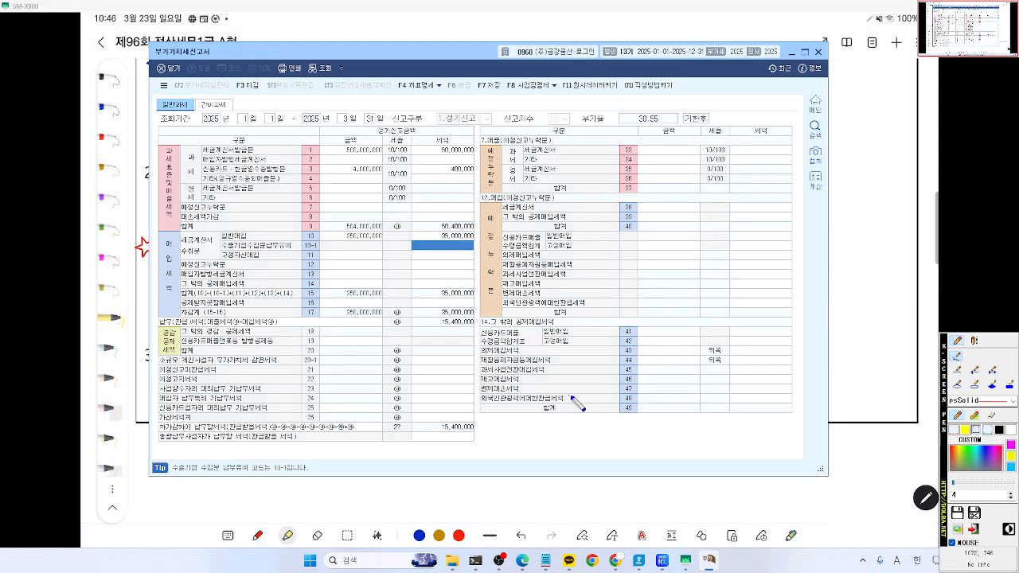
scroll(571, 397, "up", 5)
left_click_drag(571, 397, 649, 366)
left_click_drag(402, 153, 666, 152)
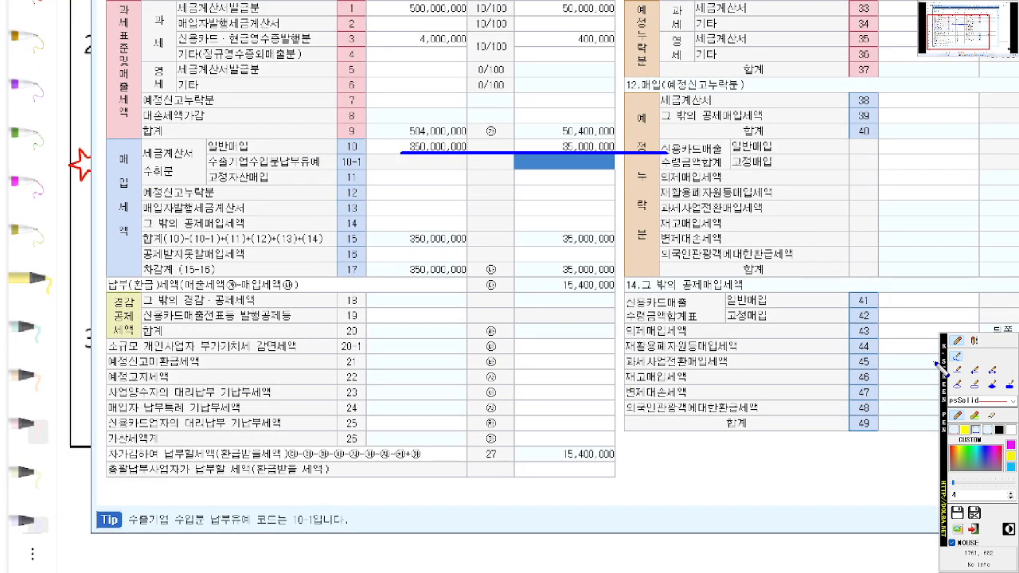
left_click_drag(753, 354, 751, 372)
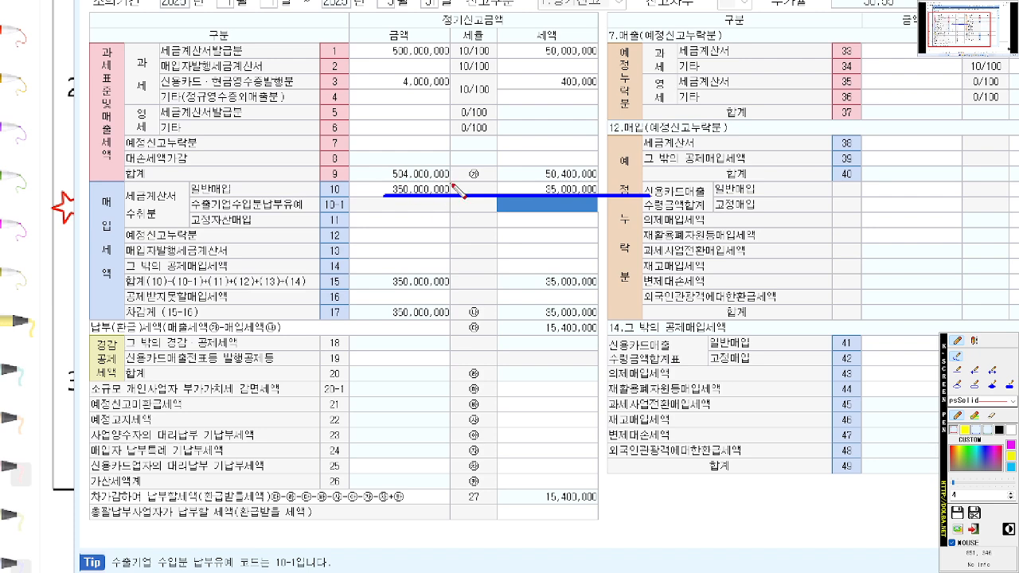
mouse_move(451, 305)
left_mouse_down()
mouse_move(430, 278)
mouse_move(466, 299)
left_mouse_up()
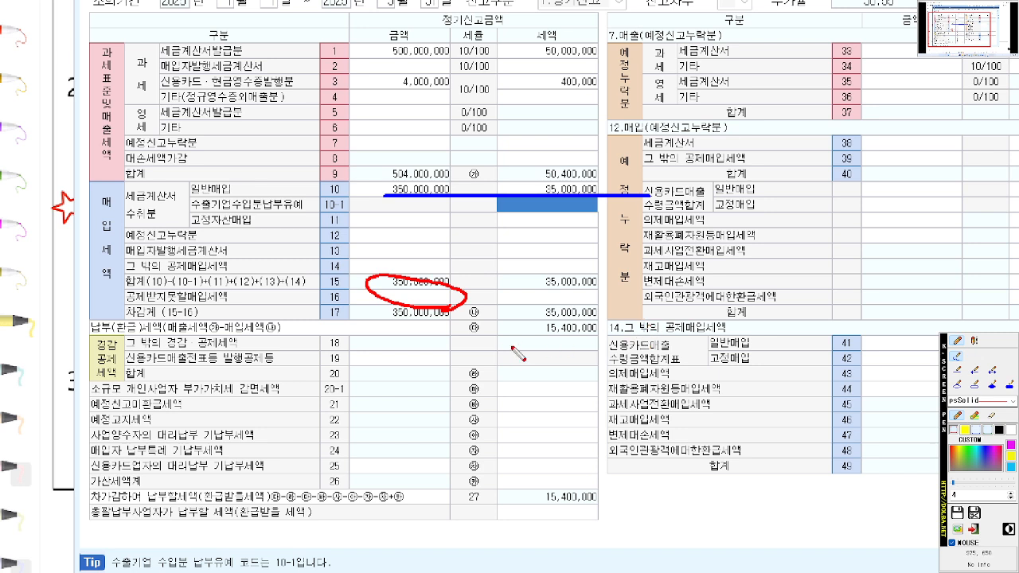
key("Escape")
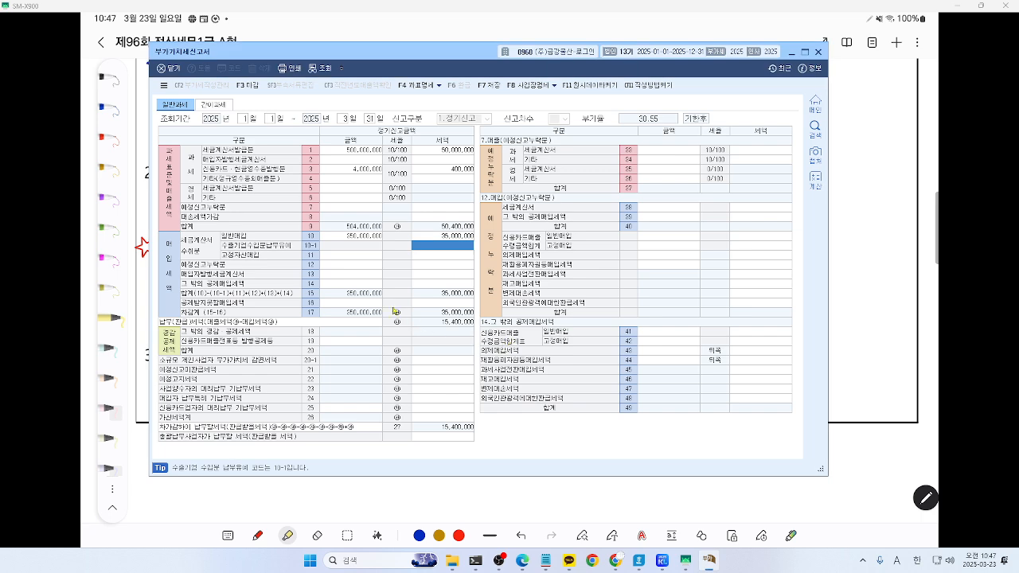
Open the details of row 16, 공제받지못할매입세액, and frame that detail section in red with the screen pen
left_click(367, 304)
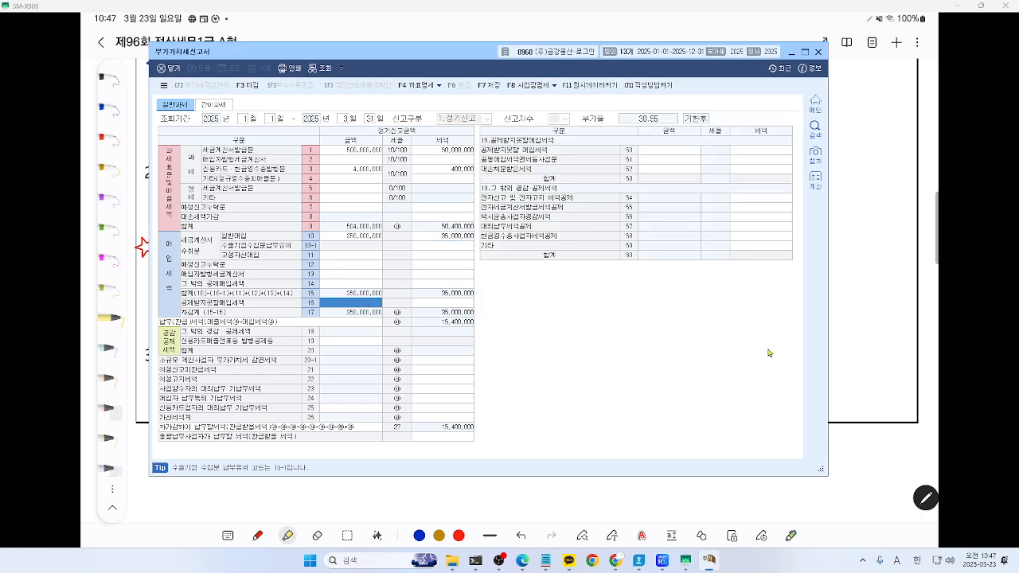
key("ctrl+2")
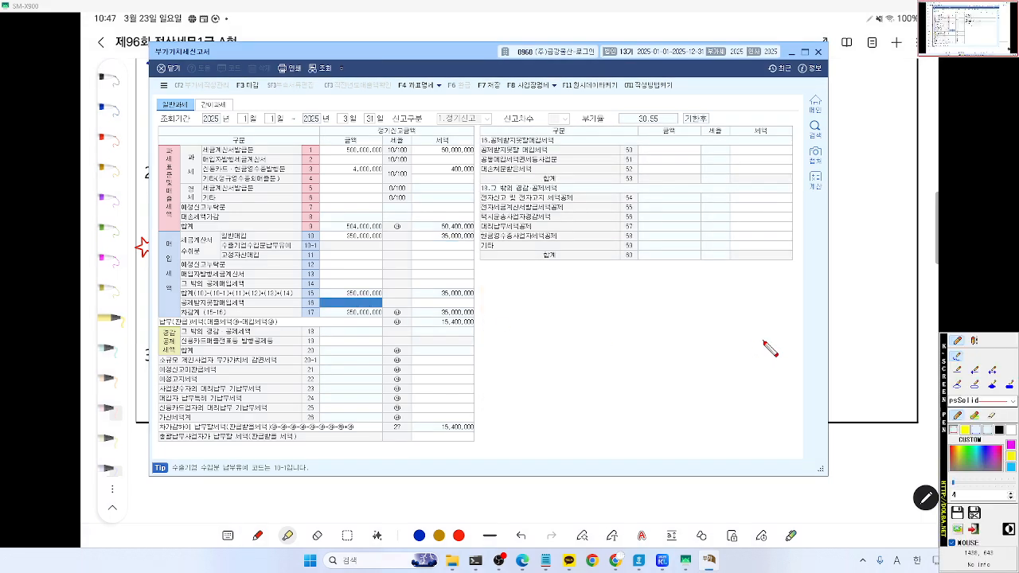
scroll(764, 342, "up", 4)
left_click(975, 385)
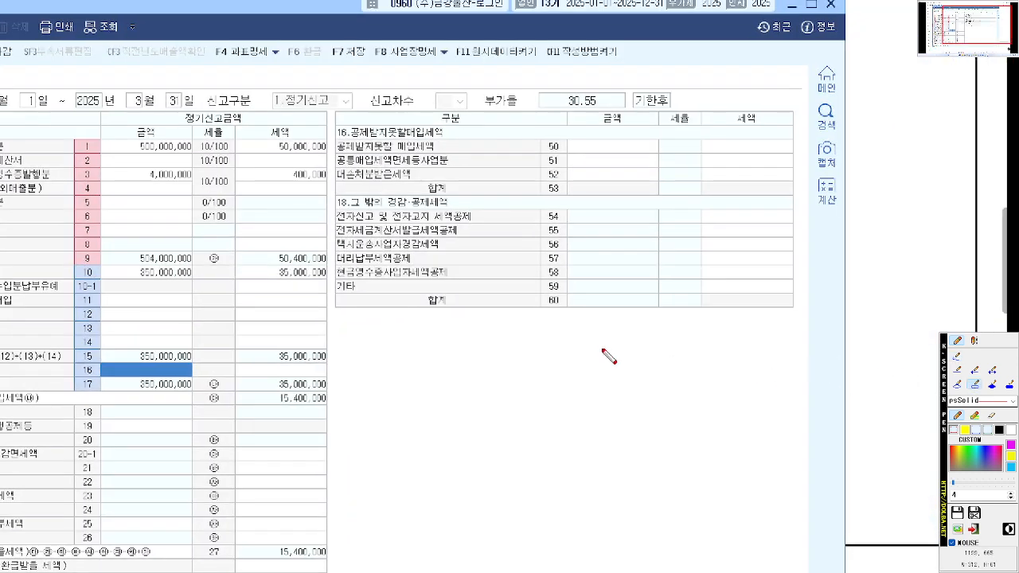
left_click_drag(340, 114, 801, 201)
key("ctrl+z")
left_click_drag(337, 112, 798, 199)
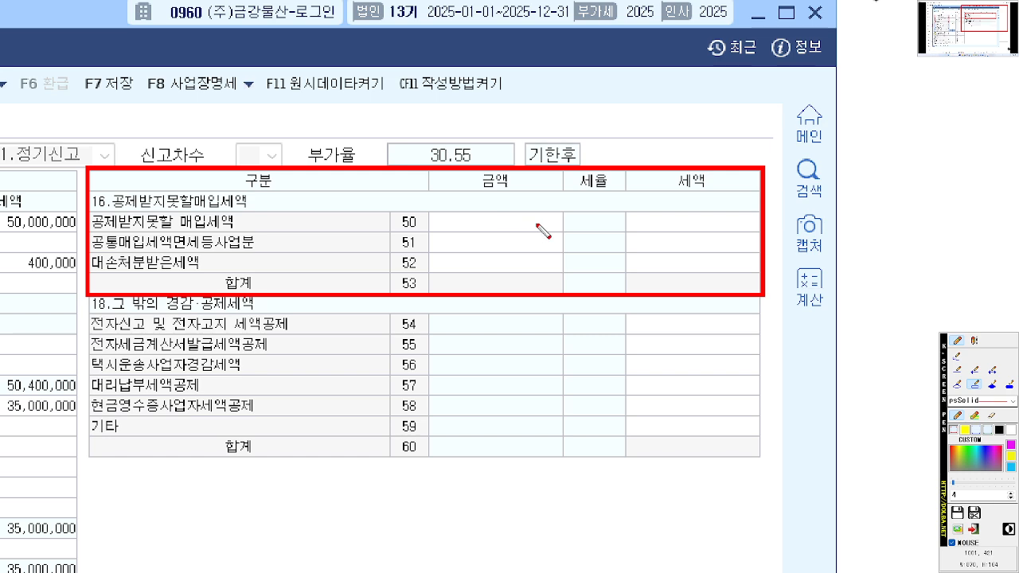
key("Escape")
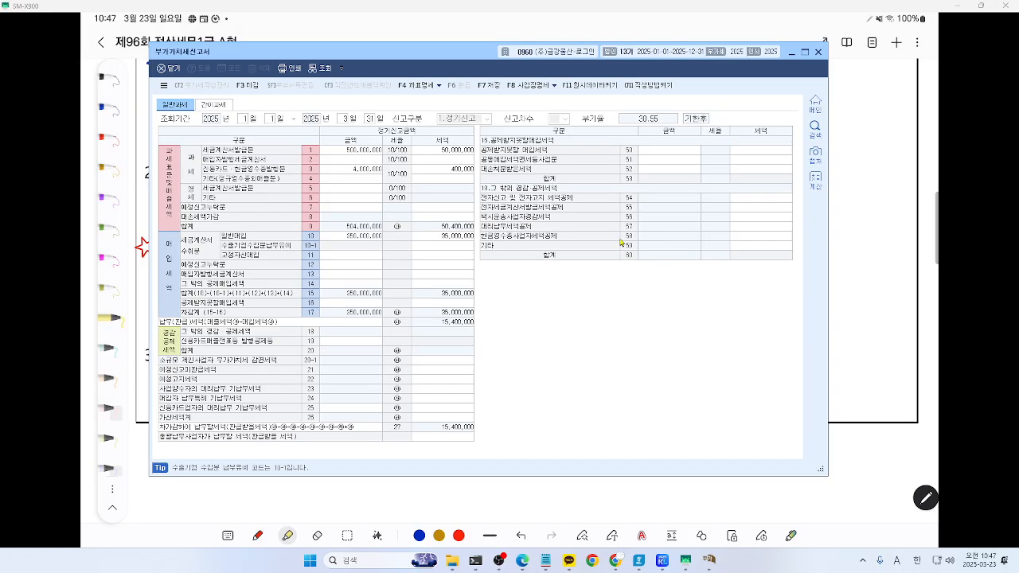
Enter 5,000,000 as 금액 and 500,000 as 세액 in row 50, 공제받지못할 매입세액
left_click(671, 153)
type("5000000")
key("Return")
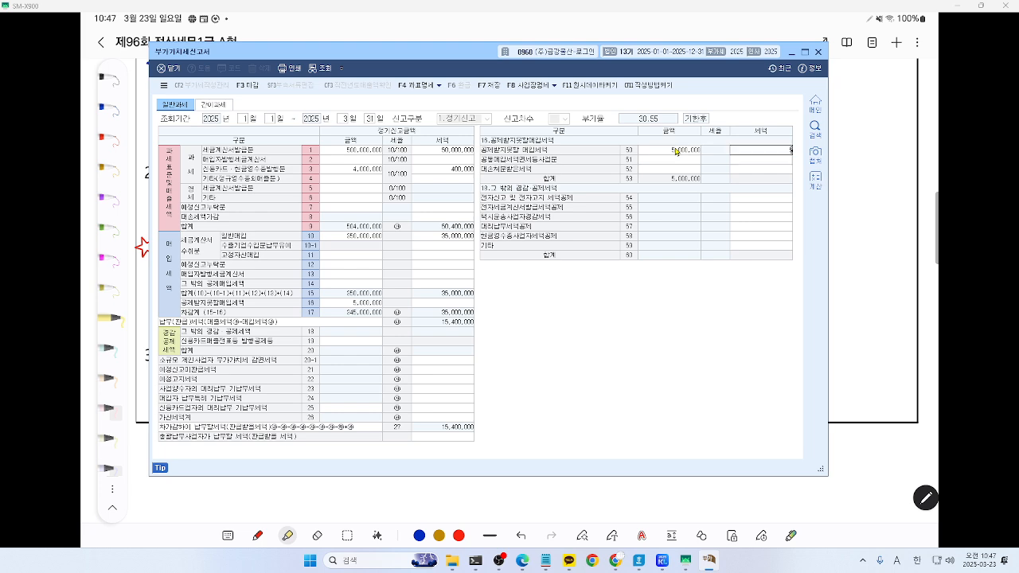
type("5,000,00")
key("Return")
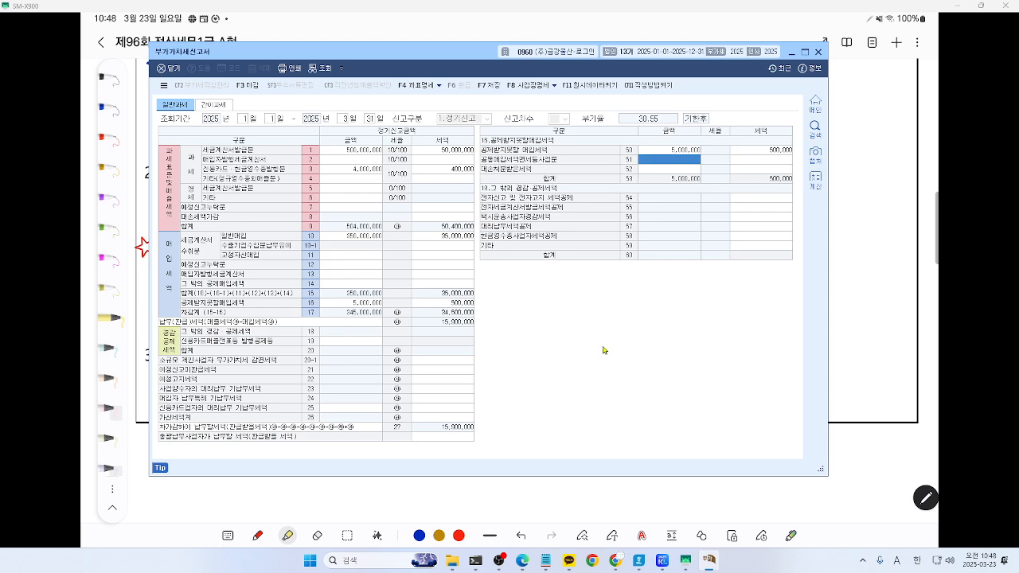
Underline the 세액 figures of rows 15 and 17 and mark a minus before row 16's 세액 in red with the screen pen
key("F9")
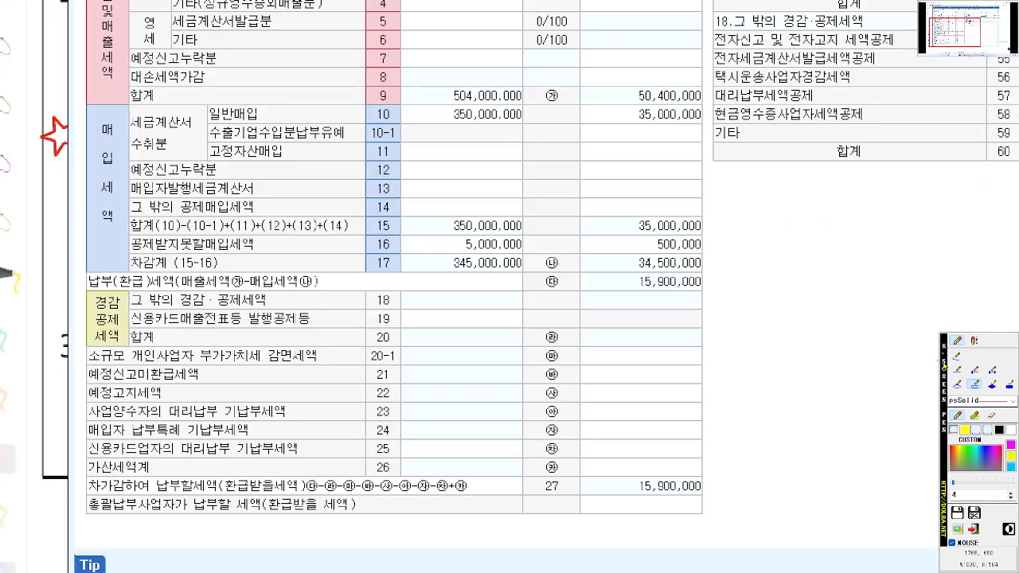
left_click_drag(634, 235, 713, 235)
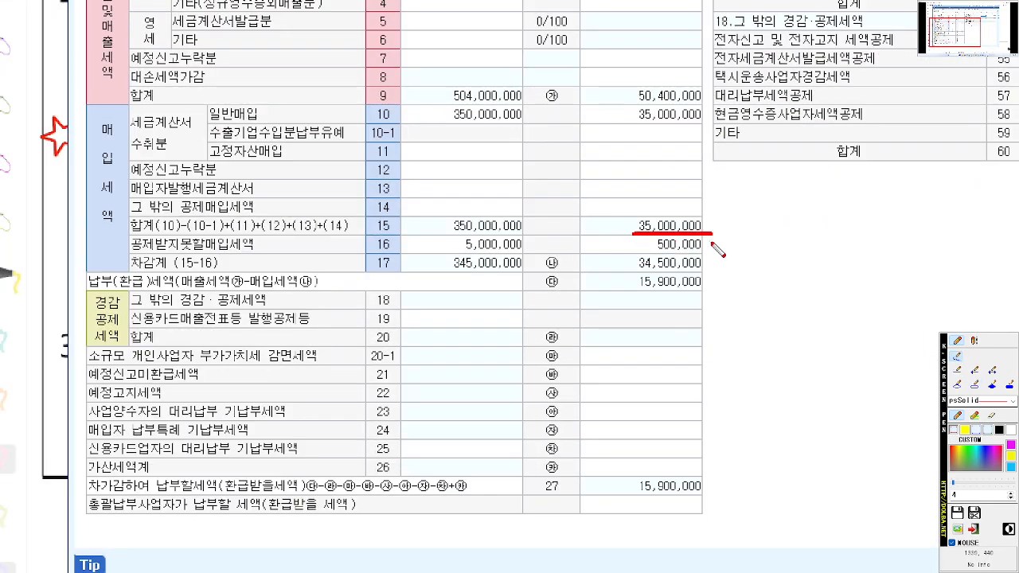
left_click_drag(632, 245, 711, 271)
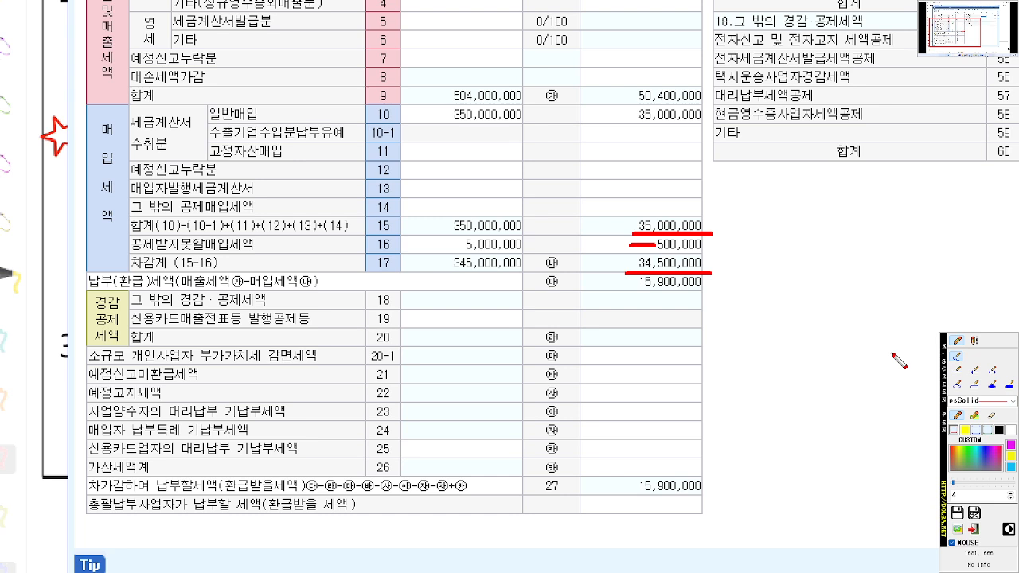
key("Escape")
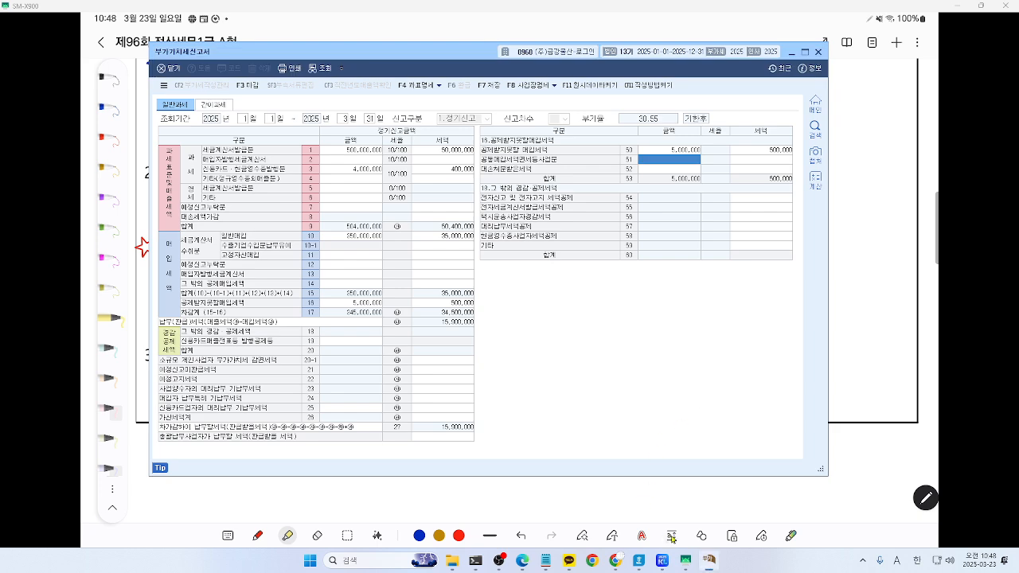
Highlight the non-deductible 신용카드 수취분 line in pink in the exam note, and return to the VAT return
left_click(686, 561)
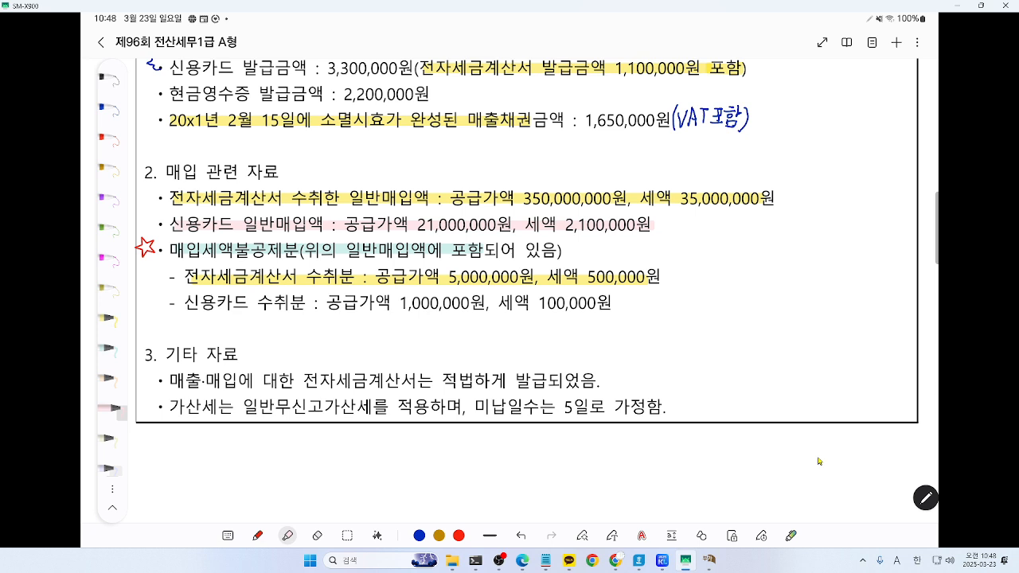
left_click_drag(186, 303, 610, 304)
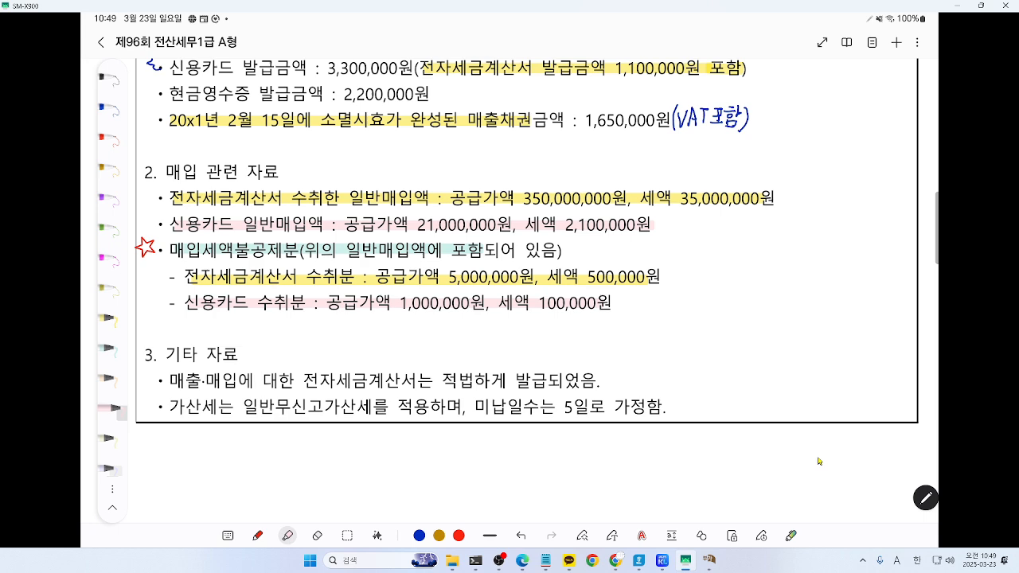
left_click(711, 561)
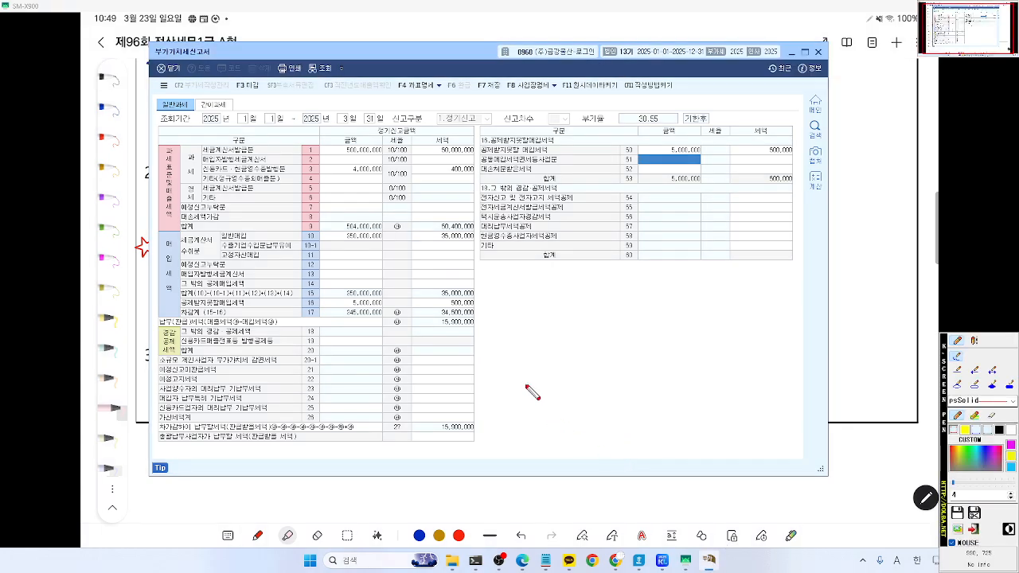
Underline the row 14 label, 그 밖의 공제매입세액, in red with the screen pen
scroll(533, 391, "up", 5)
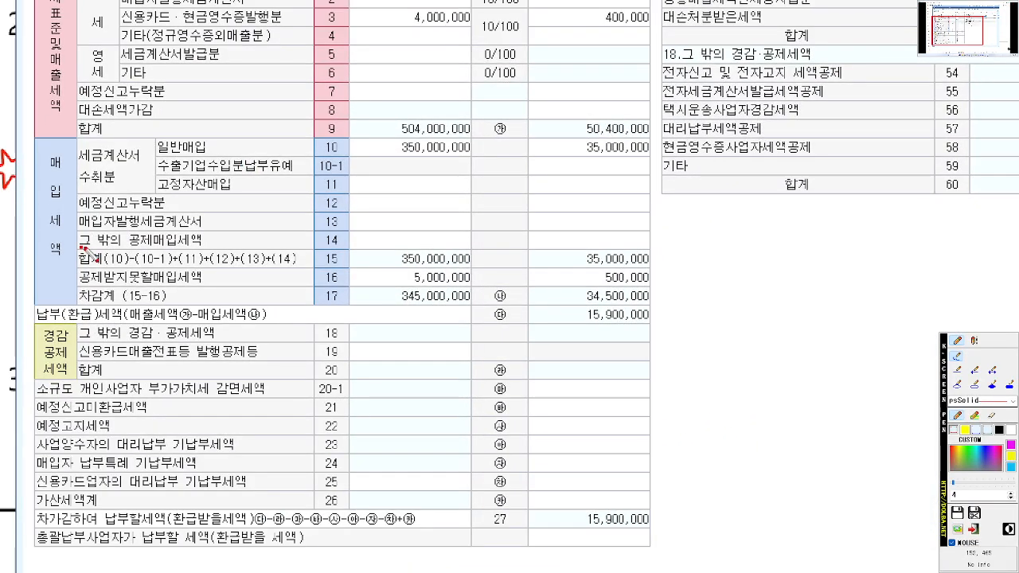
left_click_drag(79, 248, 281, 247)
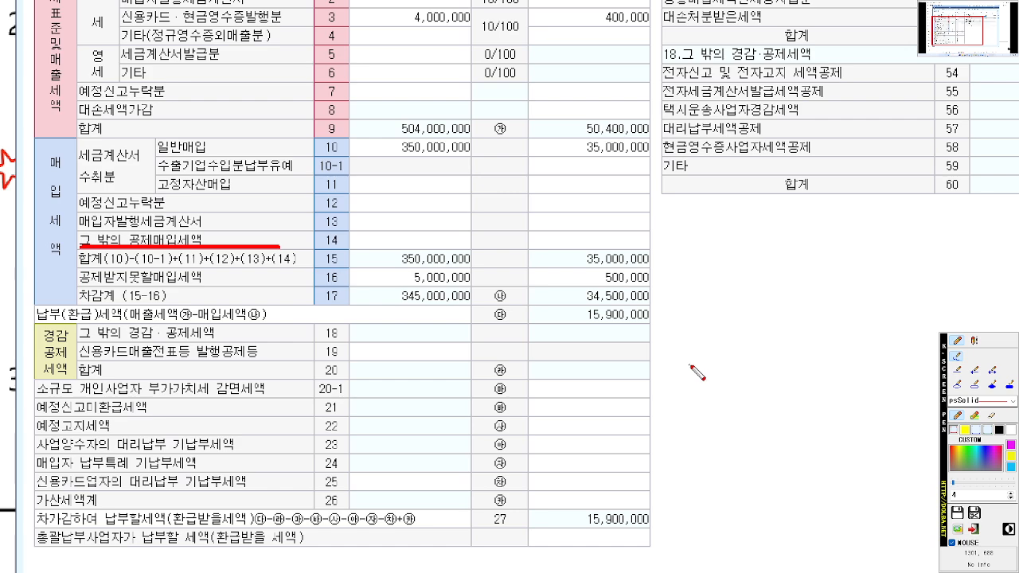
key("Escape")
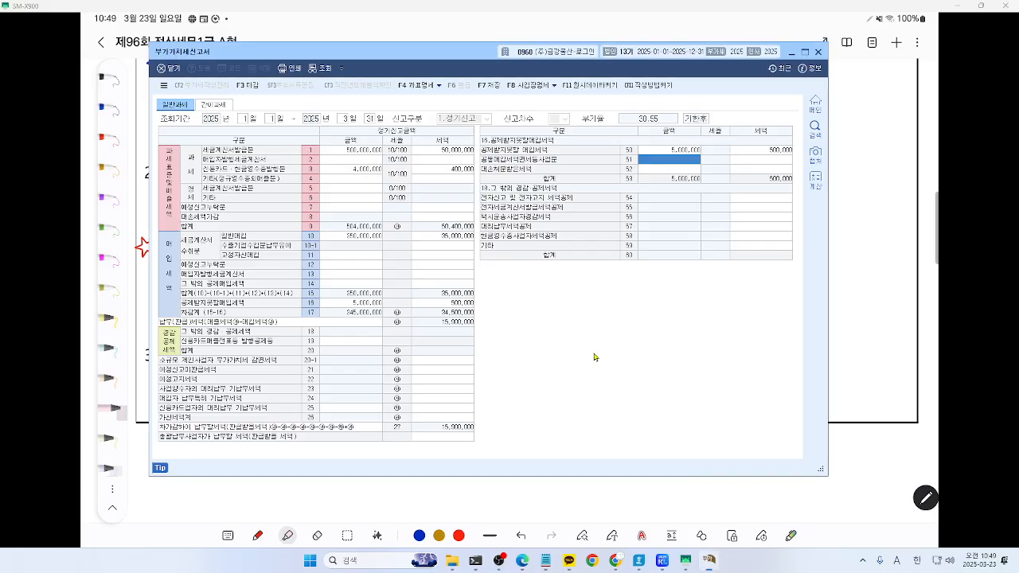
Bring up the breakdown behind row 14, 그 밖의 공제매입세액, and frame its rows 41 to 49 with a red rectangle
left_click(360, 285)
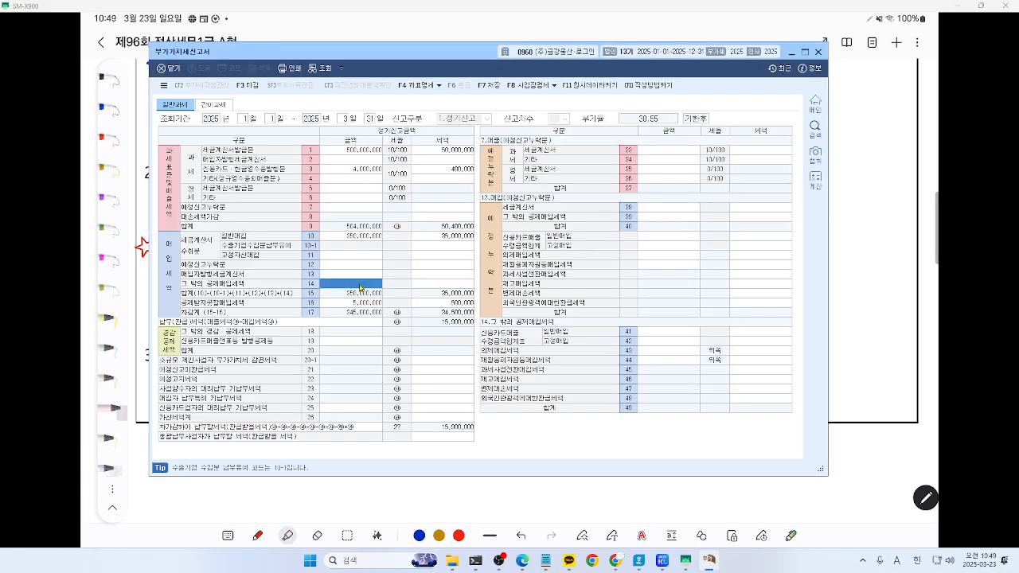
type("4548")
key("Return")
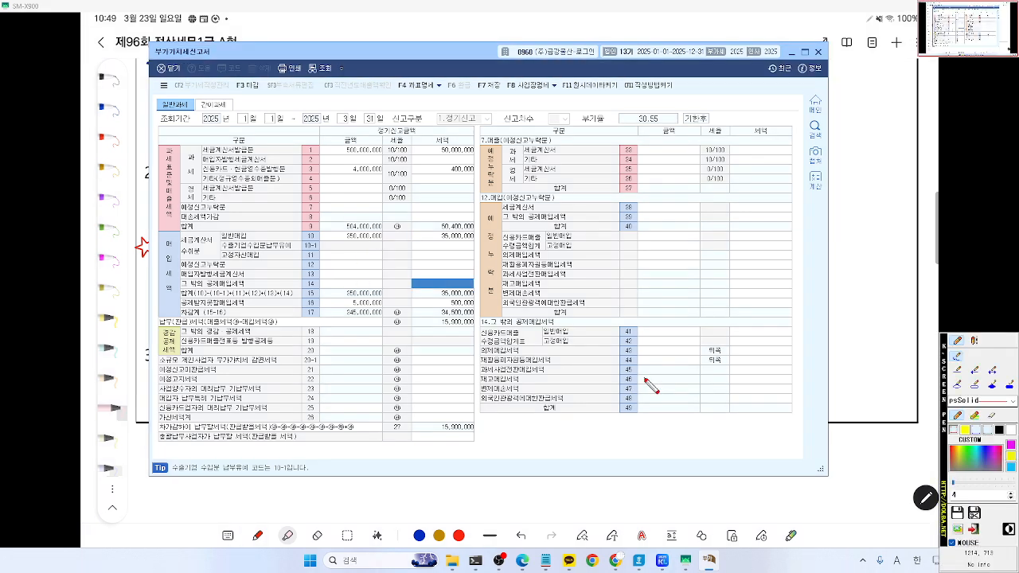
scroll(635, 389, "up", 5)
scroll(594, 338, "down", 5)
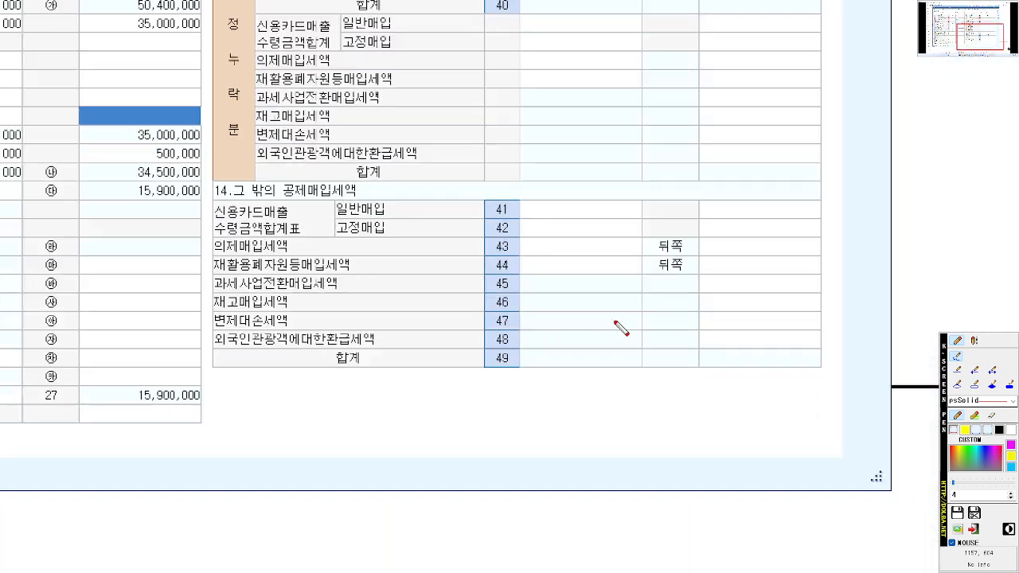
left_click(974, 385)
mouse_move(274, 199)
left_mouse_down()
mouse_move(316, 199)
mouse_move(773, 340)
mouse_move(776, 361)
left_mouse_up()
left_click_drag(255, 193, 773, 359)
scroll(773, 359, "up", 3)
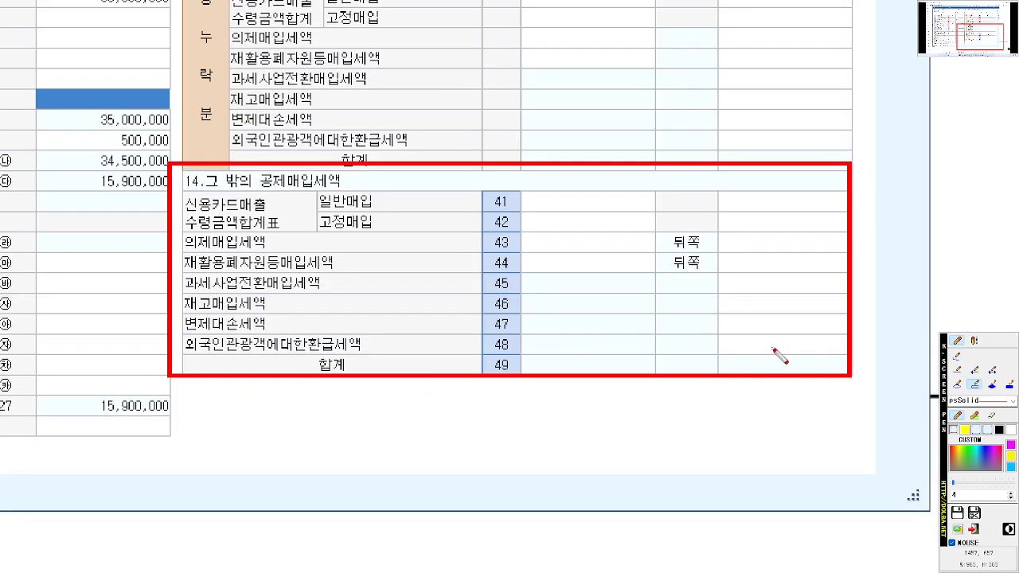
Enter 20,000,000 as 금액 and 2,000,000 as 세액 in row 41, 신용카드매출 수령금액합계표 일반매입
key("Escape")
left_click(677, 333)
type("2")
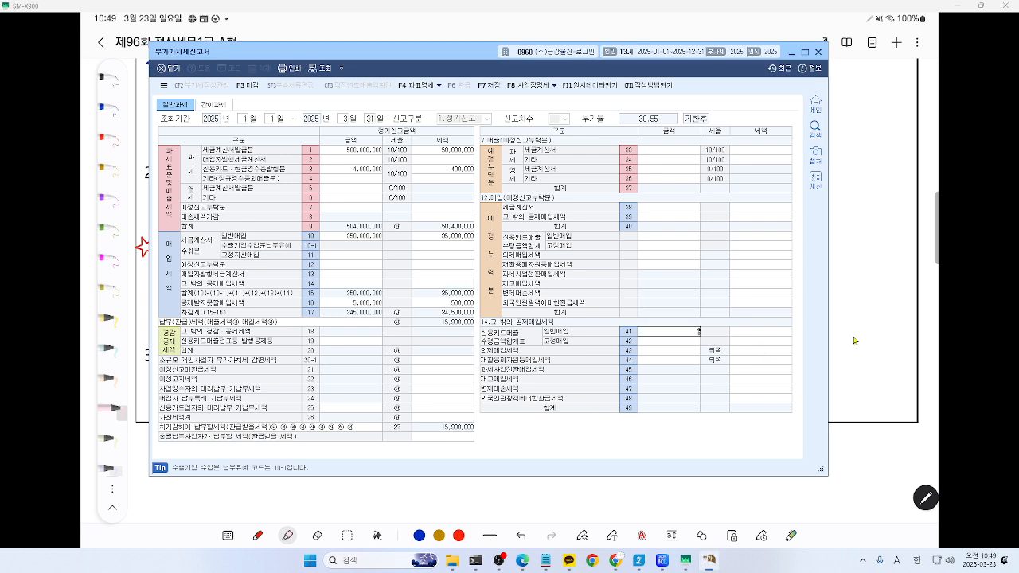
type("0,000,000")
key("Return")
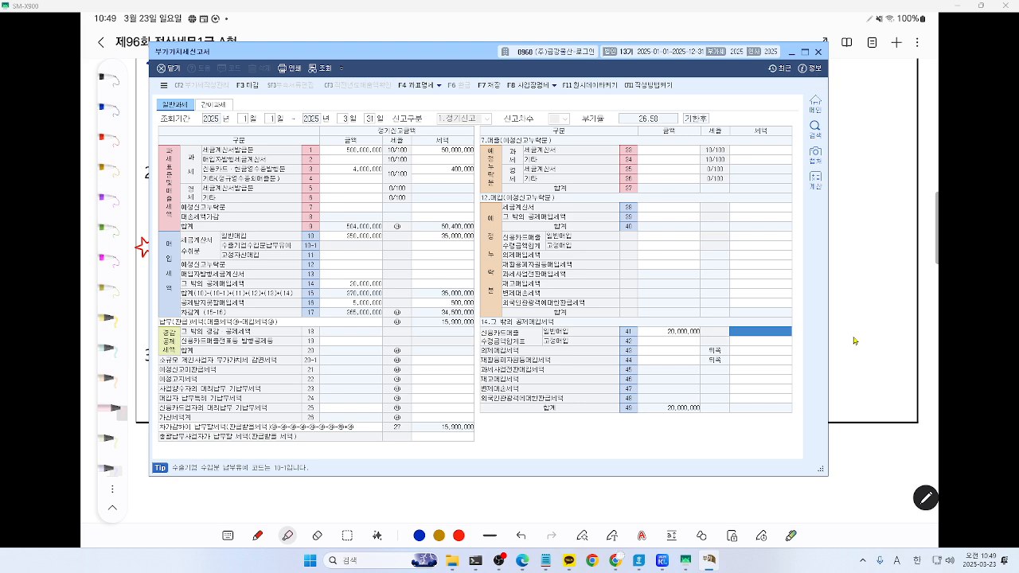
type("2000000")
key("Return")
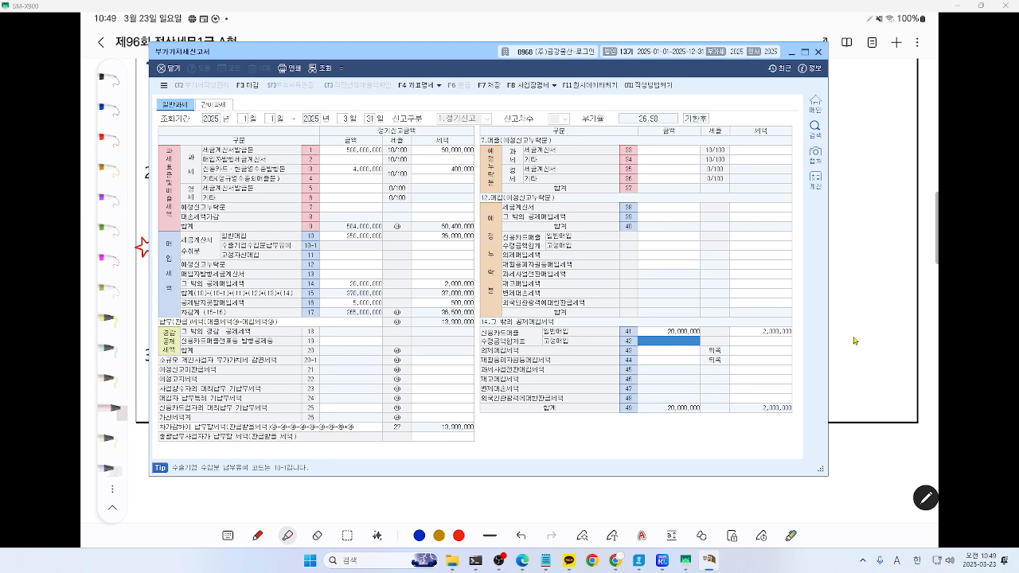
Review the breakdowns behind row 16, 공제받지못할매입세액, and row 14, 그 밖의 공제매입세액
left_click(364, 305)
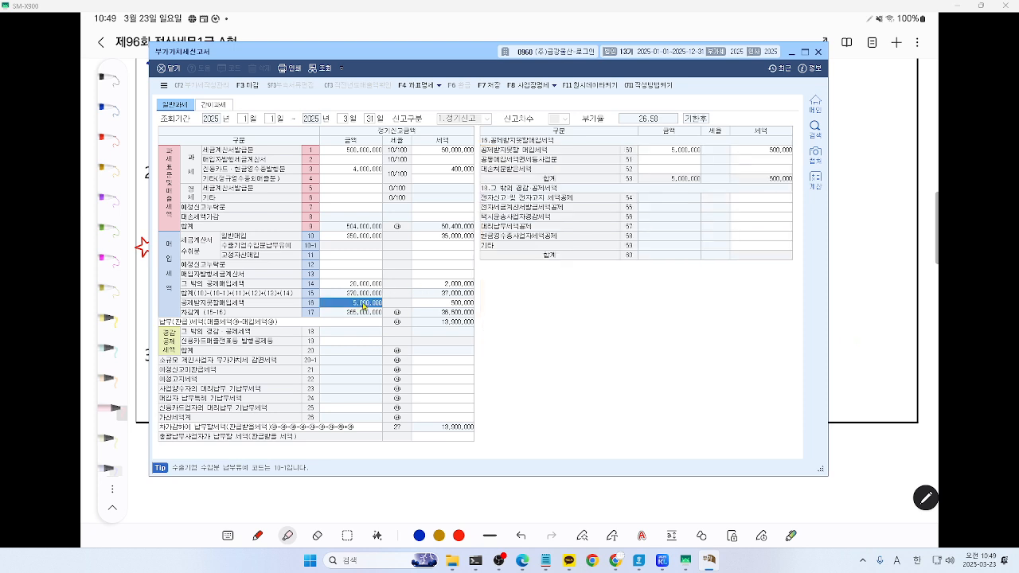
left_click(371, 285)
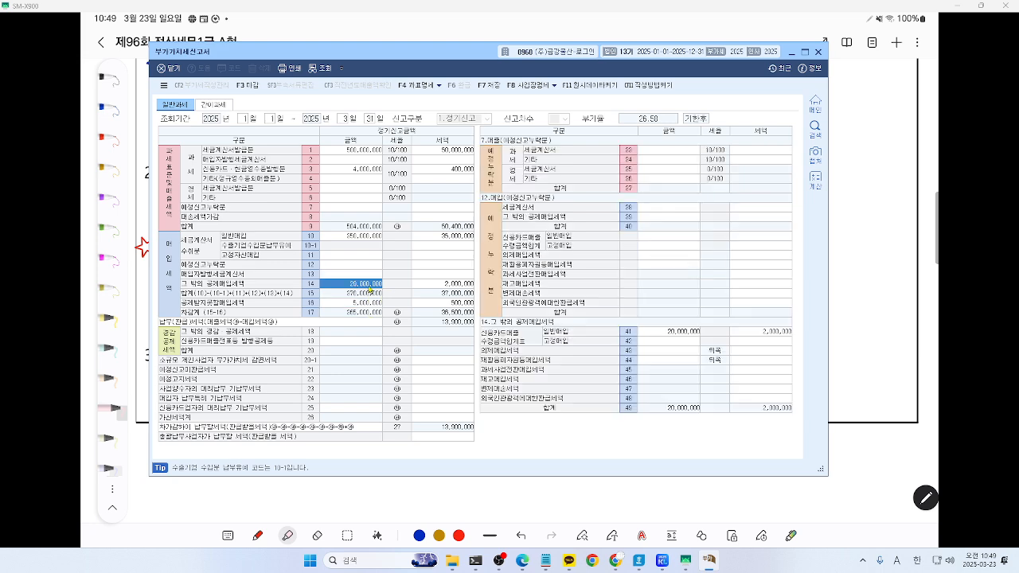
left_click(678, 333)
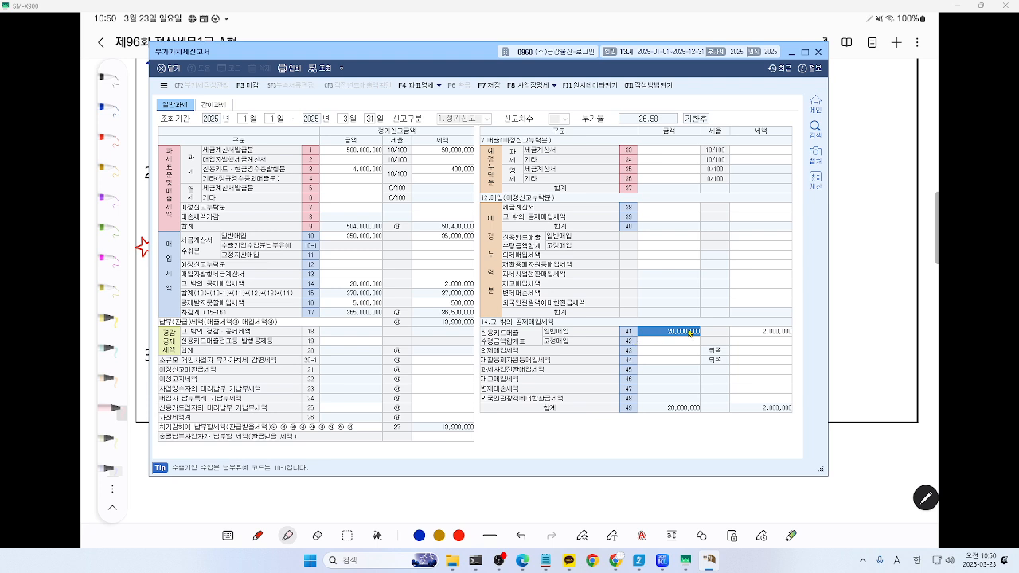
Switch to the exam note and highlight the 가산세 line under 3. 기타 자료 in yellow
left_click(873, 360)
scroll(873, 361, "down", 2)
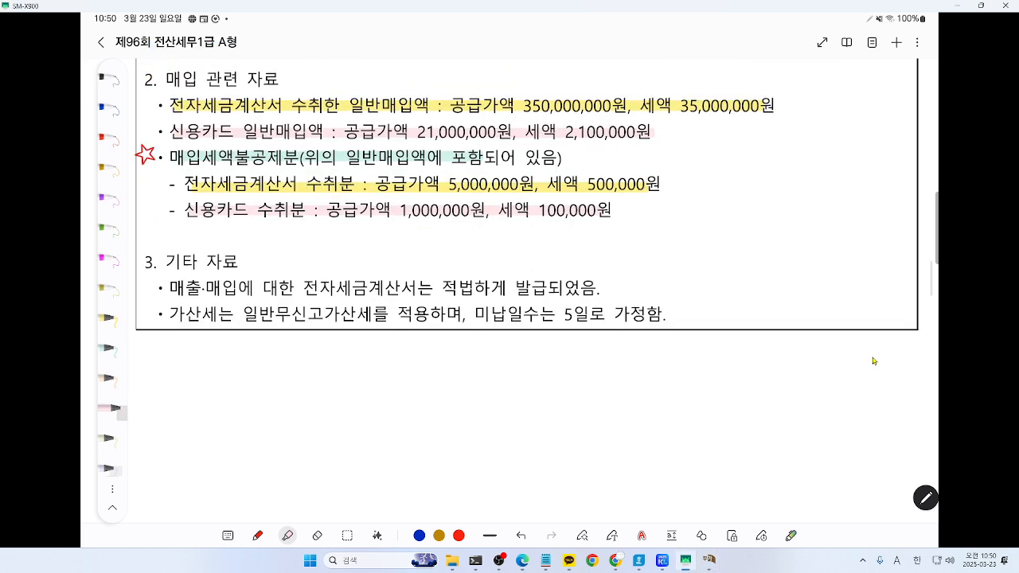
scroll(873, 361, "down", 1)
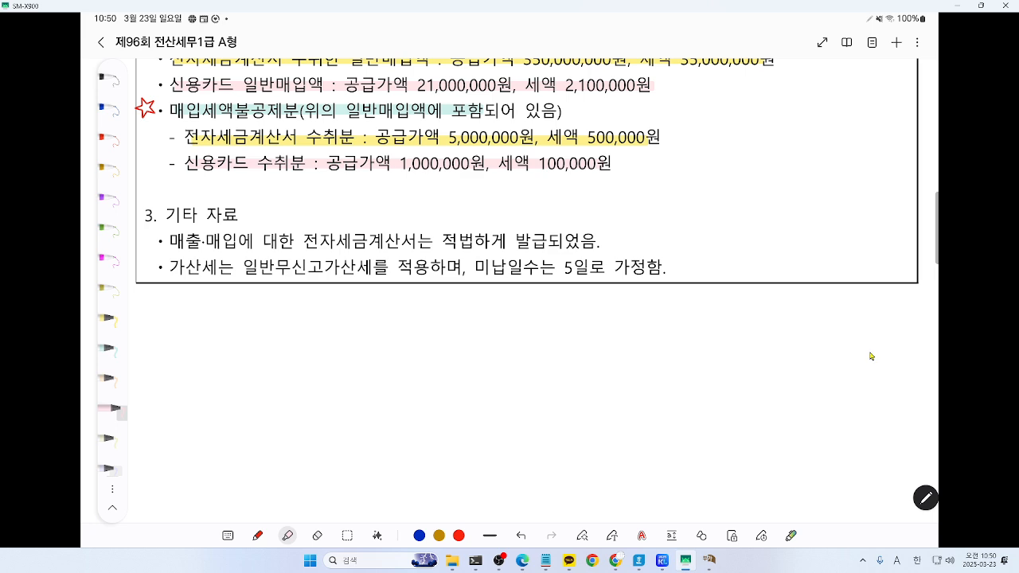
left_click(110, 319)
left_click_drag(171, 267, 643, 269)
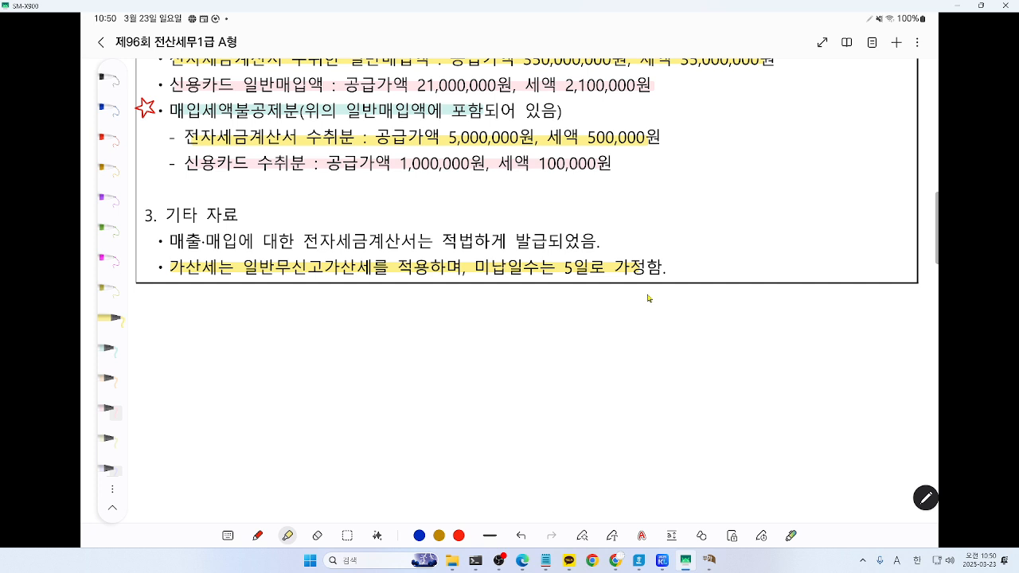
Write 무신고세액 × 20% in blue below the 가산세 line, with an arrow down from 일반무신고가산세
mouse_move(317, 277)
left_mouse_down()
mouse_move(327, 289)
mouse_move(313, 315)
mouse_move(324, 316)
left_mouse_up()
left_click_drag(327, 309, 331, 323)
left_click_drag(336, 301, 343, 316)
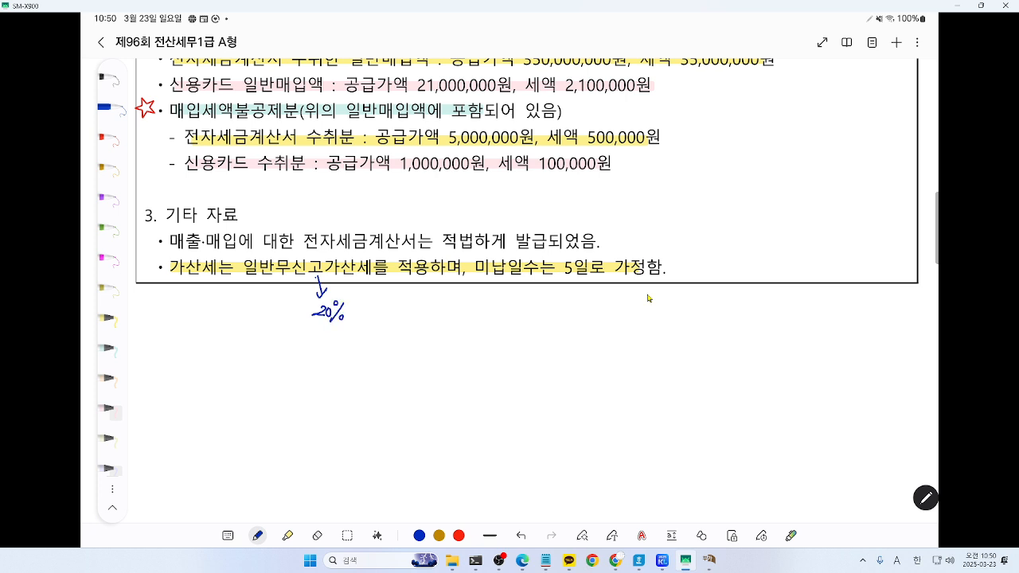
left_click_drag(243, 303, 249, 314)
left_click_drag(244, 317, 256, 321)
left_click_drag(252, 316, 269, 316)
mouse_move(259, 322)
left_mouse_down()
mouse_move(277, 310)
mouse_move(284, 323)
left_mouse_up()
left_click_drag(287, 307, 296, 318)
left_click_drag(289, 315, 306, 327)
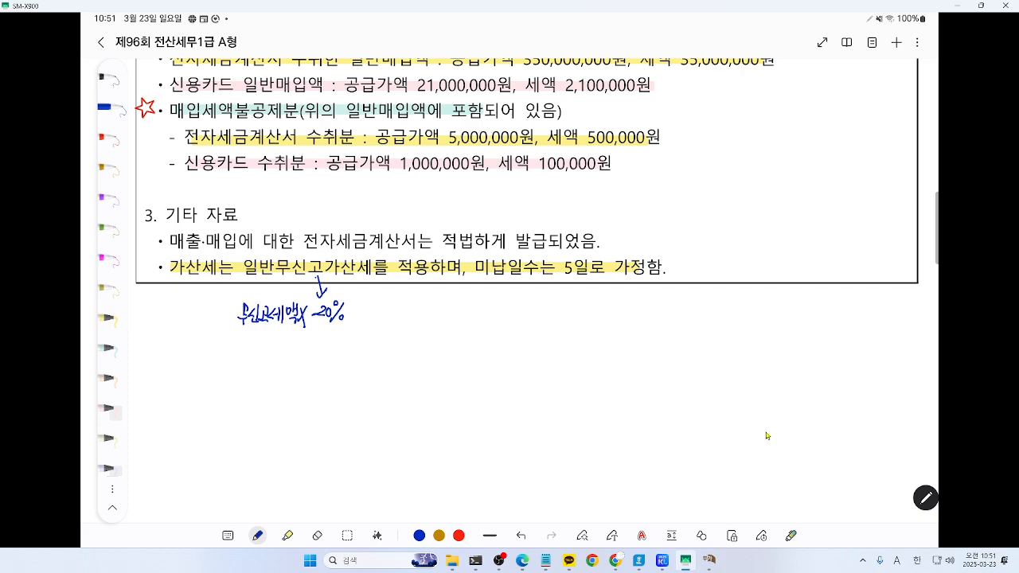
Return to the VAT return and box the 세액 cell of row 26, 가산세계, in red with the screen pen
left_click(711, 559)
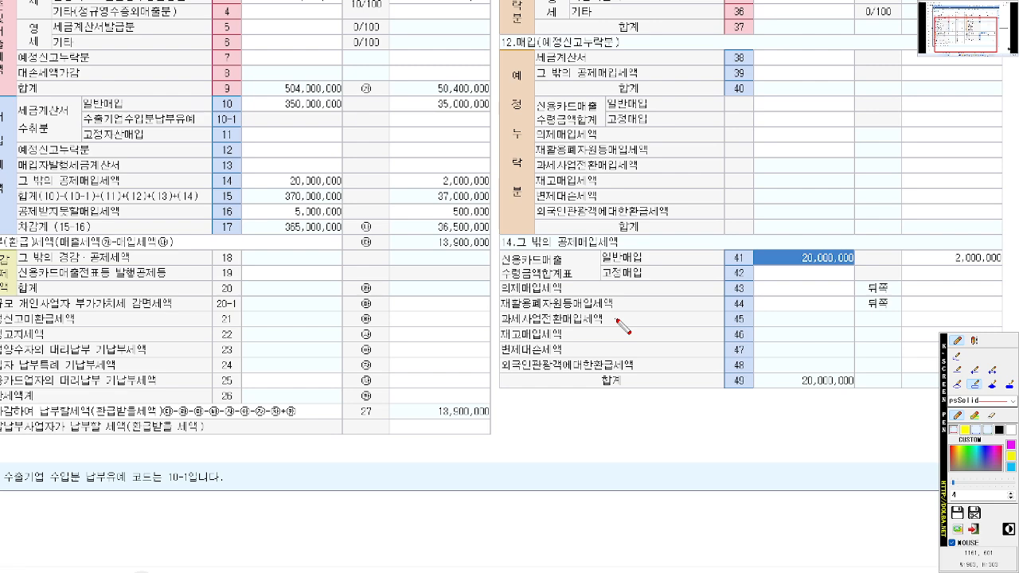
scroll(454, 378, "down", 2)
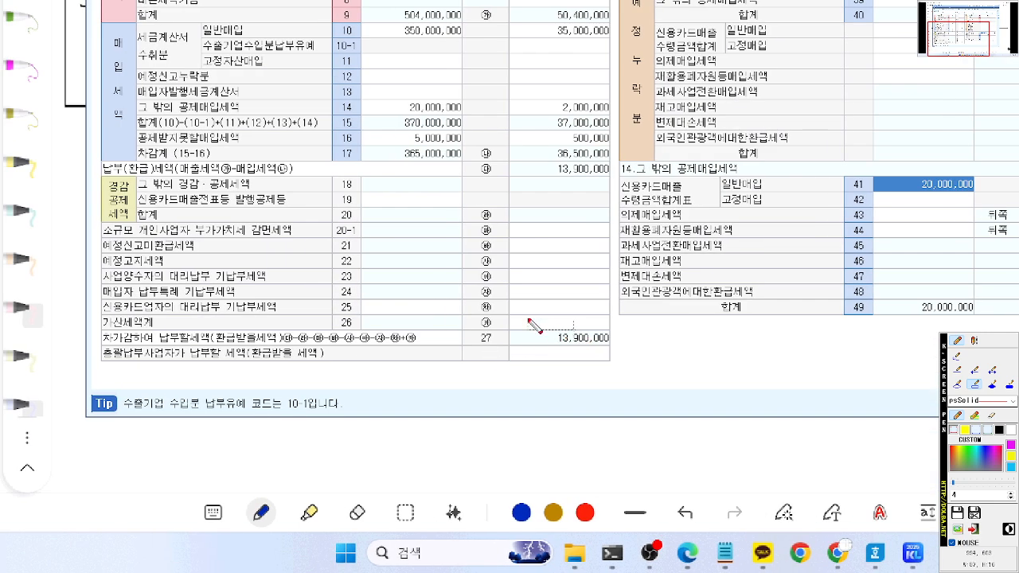
left_click_drag(573, 328, 523, 303)
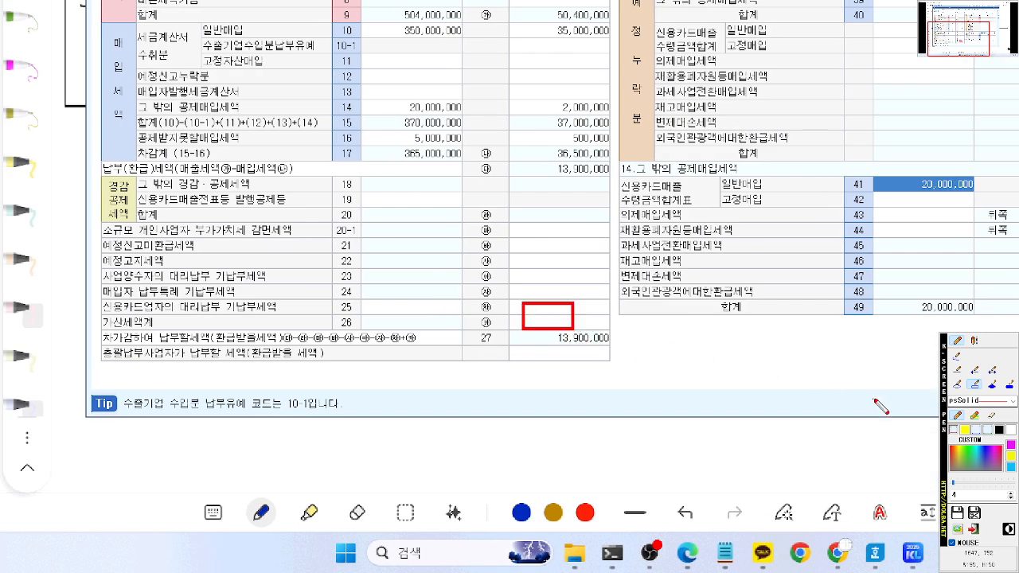
left_click(957, 356)
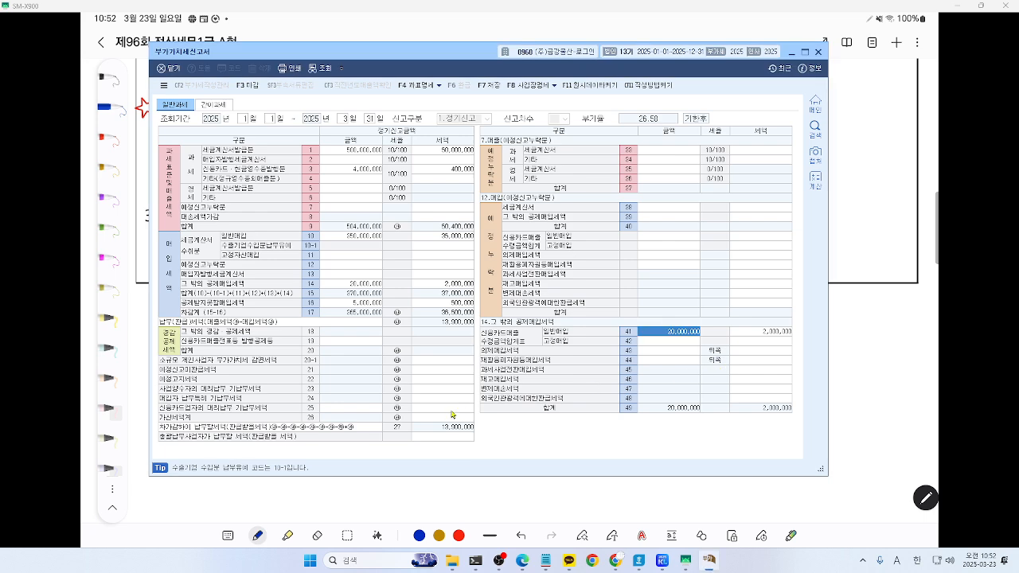
Bring up the 가산세명세 for row 26, circle 신고불성실 and underline 무신고(일반) in red with the screen pen
left_click(453, 417)
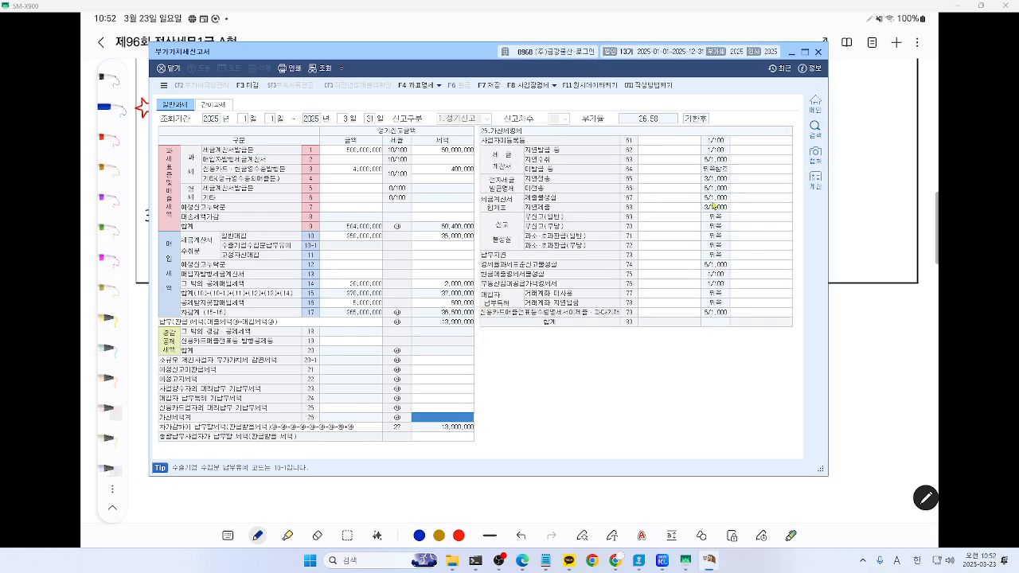
key("ctrl+F1")
scroll(651, 271, "up", 6)
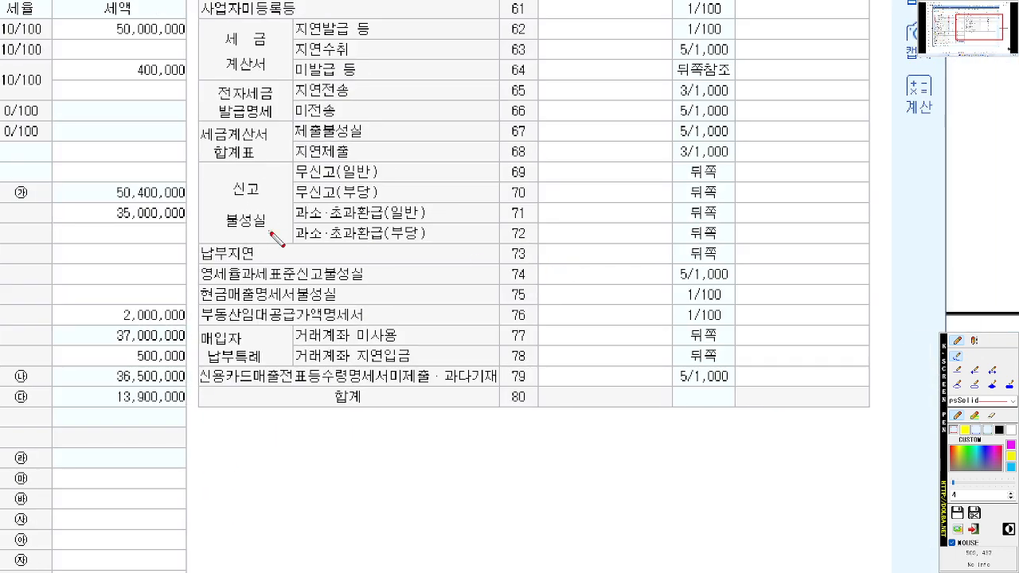
mouse_move(270, 234)
left_mouse_down()
mouse_move(215, 167)
mouse_move(270, 237)
left_mouse_up()
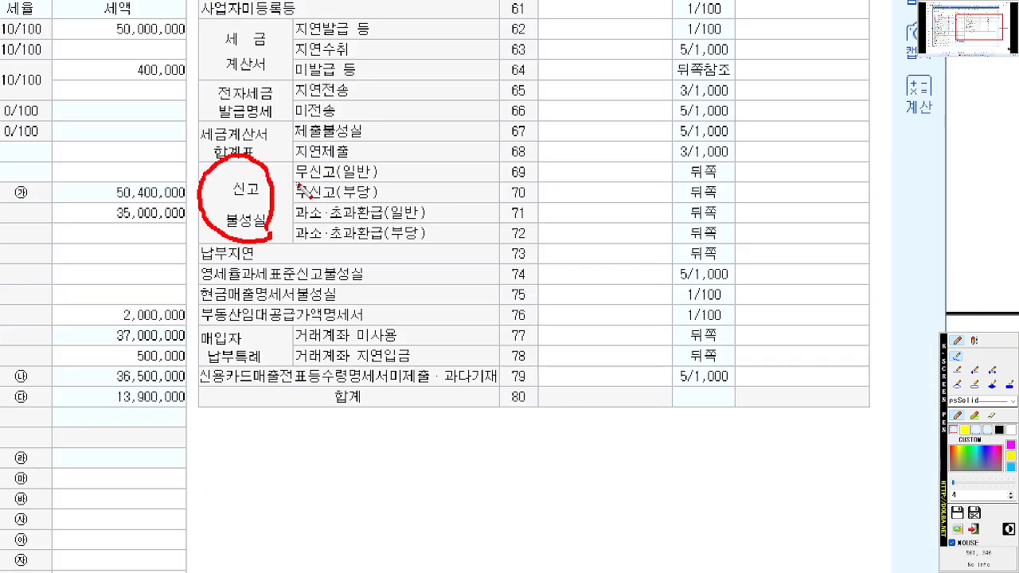
left_click_drag(296, 181, 379, 182)
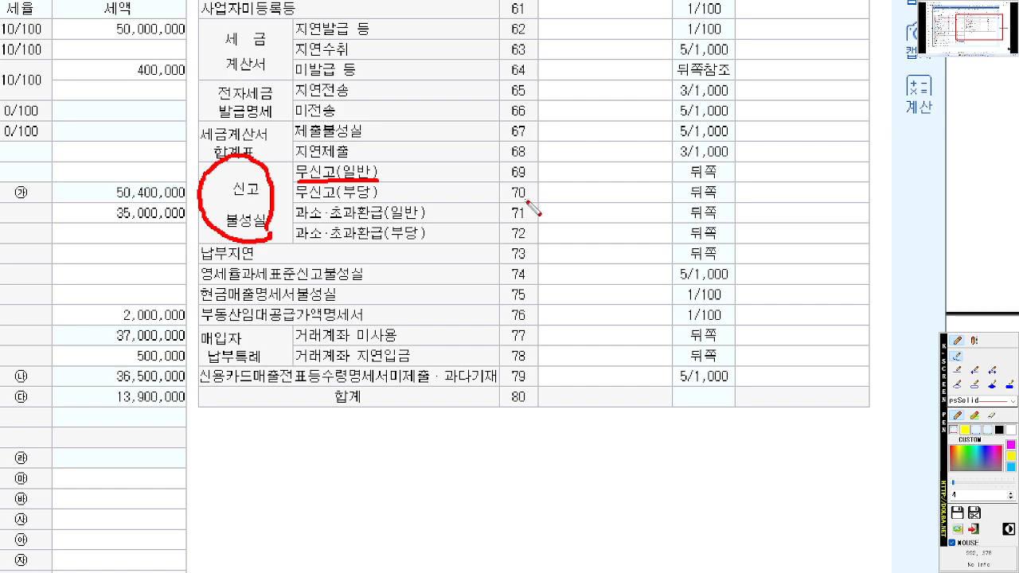
key("Escape")
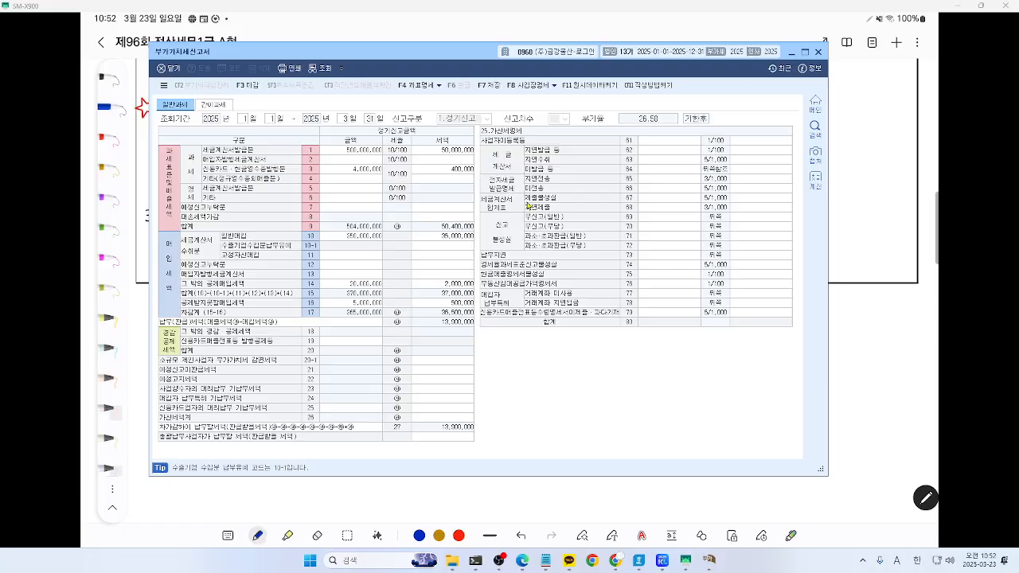
Enter 13,900,000 as 금액 in row 69, 무신고(일반)
left_click(660, 221)
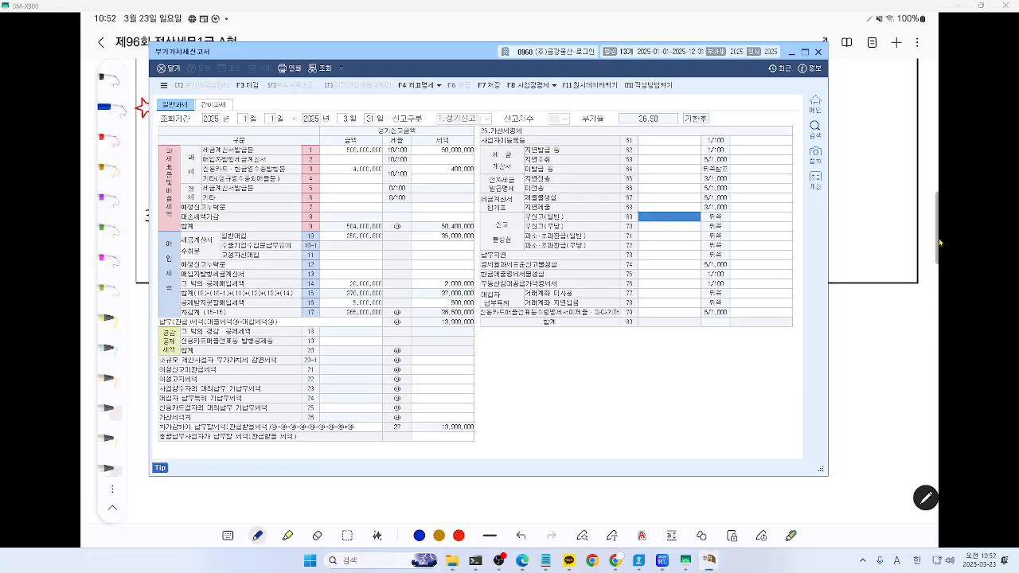
type("13,3")
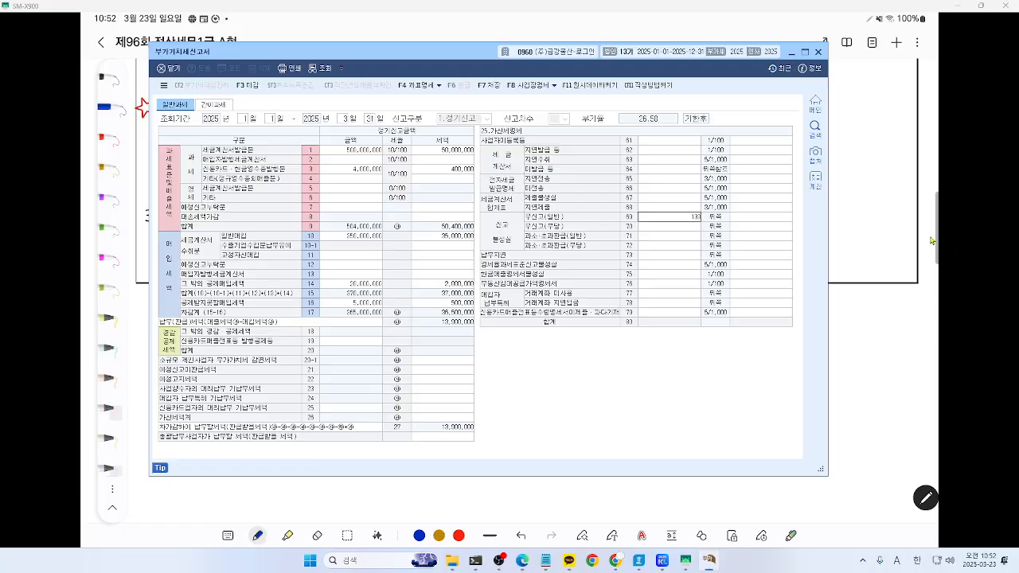
type("00,000")
key("Return")
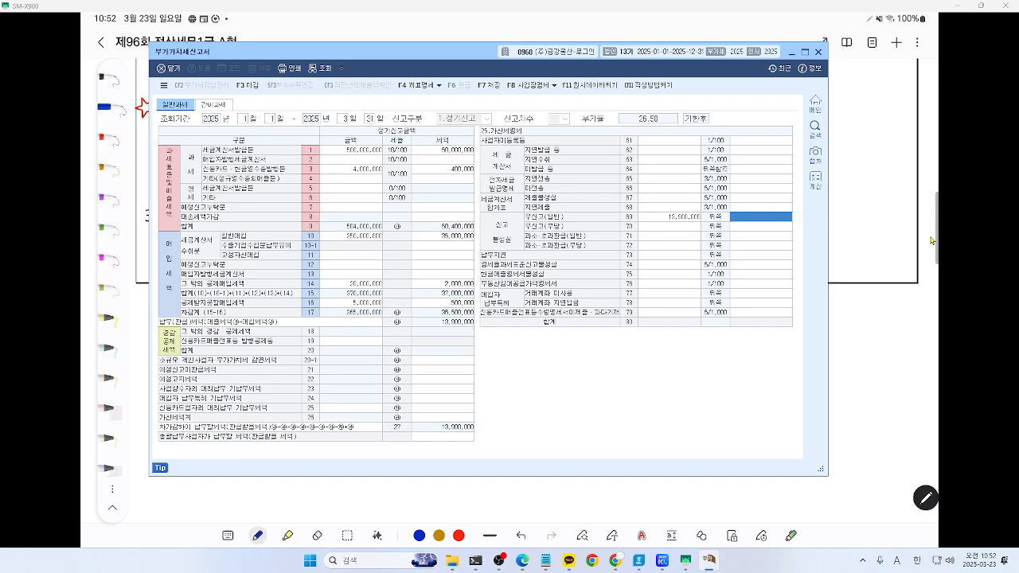
Write × 20% in red beneath row 69's 금액 and circle the 신고불성실 labels at rows 69 to 72 and row 74
scroll(932, 240, "up", 1)
scroll(846, 273, "up", 4)
scroll(769, 277, "up", 2)
mouse_move(451, 193)
left_mouse_down()
mouse_move(468, 208)
mouse_move(449, 208)
mouse_move(524, 200)
mouse_move(535, 213)
mouse_move(540, 193)
mouse_move(570, 223)
mouse_move(558, 215)
left_mouse_up()
mouse_move(177, 236)
left_mouse_down()
mouse_move(110, 208)
mouse_move(196, 208)
mouse_move(177, 237)
mouse_move(190, 288)
mouse_move(291, 267)
mouse_move(187, 263)
mouse_move(199, 280)
left_mouse_up()
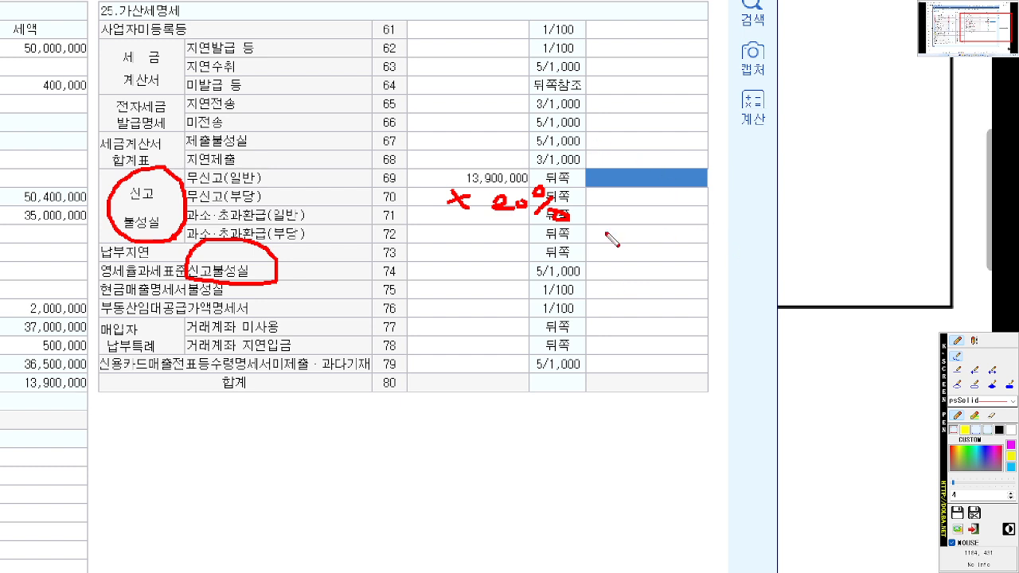
Write × 50% with a closing bracket under the × 20%, and × 10% beside row 69's 금액, in red
left_click_drag(476, 226, 430, 243)
mouse_move(424, 217)
left_mouse_down()
mouse_move(478, 253)
mouse_move(547, 237)
left_mouse_up()
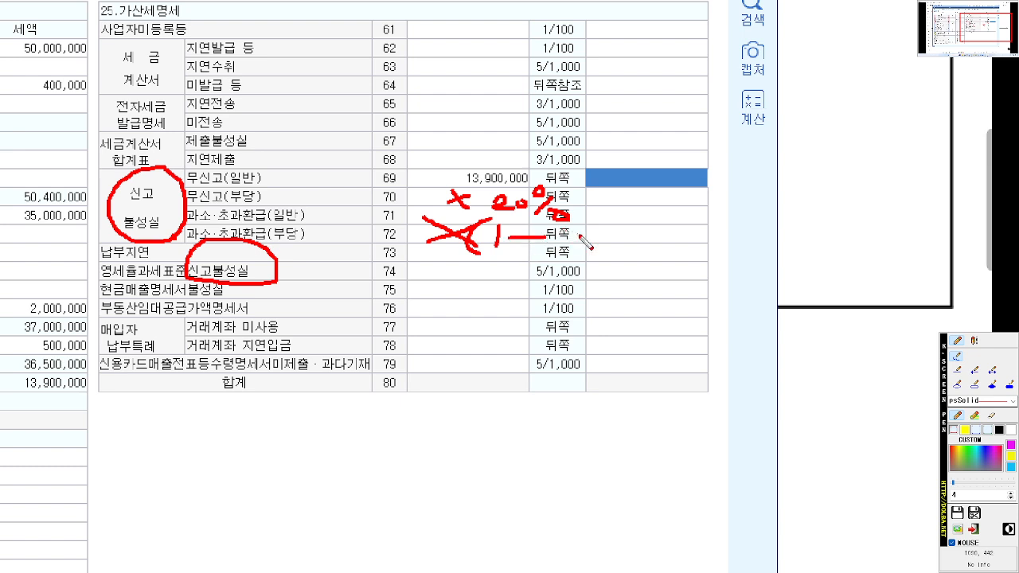
mouse_move(567, 233)
left_mouse_down()
mouse_move(570, 253)
mouse_move(575, 236)
mouse_move(610, 259)
mouse_move(610, 246)
mouse_move(620, 249)
left_mouse_up()
key("ctrl+z")
key("ctrl+z")
key("ctrl+z")
key("ctrl+z")
key("ctrl+z")
mouse_move(496, 228)
left_mouse_down()
mouse_move(505, 242)
mouse_move(540, 243)
mouse_move(567, 233)
mouse_move(556, 225)
mouse_move(567, 247)
left_mouse_up()
mouse_move(568, 208)
left_mouse_down()
mouse_move(596, 228)
mouse_move(573, 251)
left_mouse_up()
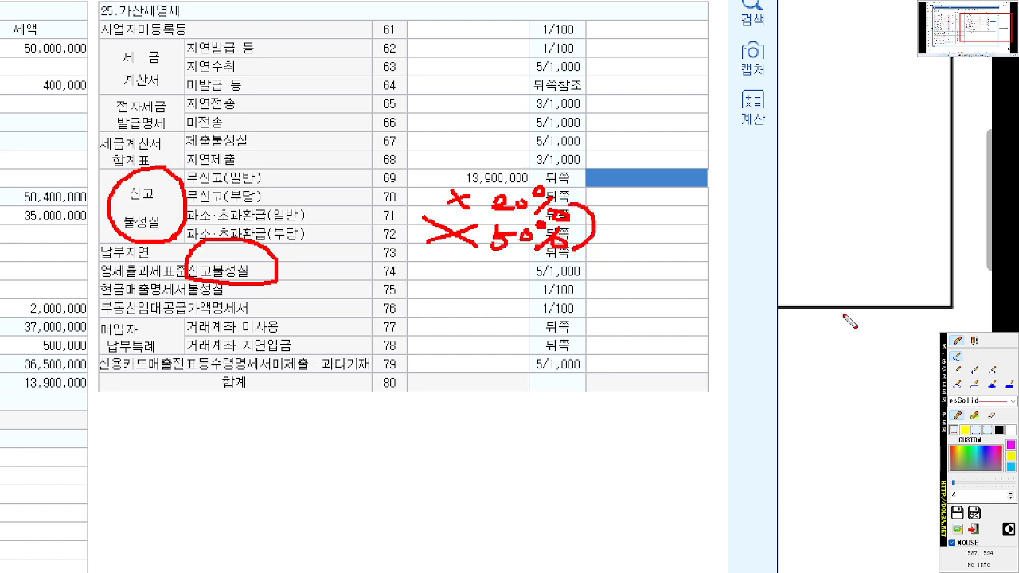
mouse_move(542, 167)
left_mouse_down()
mouse_move(532, 182)
mouse_move(542, 182)
left_mouse_up()
mouse_move(556, 162)
left_mouse_down()
mouse_move(557, 182)
mouse_move(574, 169)
mouse_move(580, 185)
mouse_move(586, 154)
mouse_move(596, 189)
left_mouse_up()
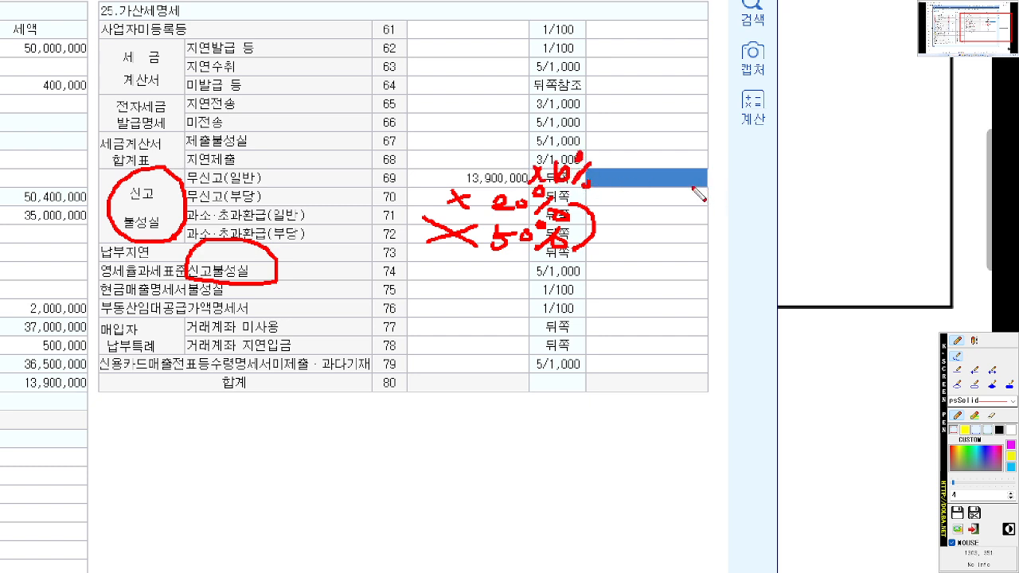
Enter 1,390,000 as 세액 in row 69 and draw a red arrow from its 금액 to row 73, 납부지연
key("Escape")
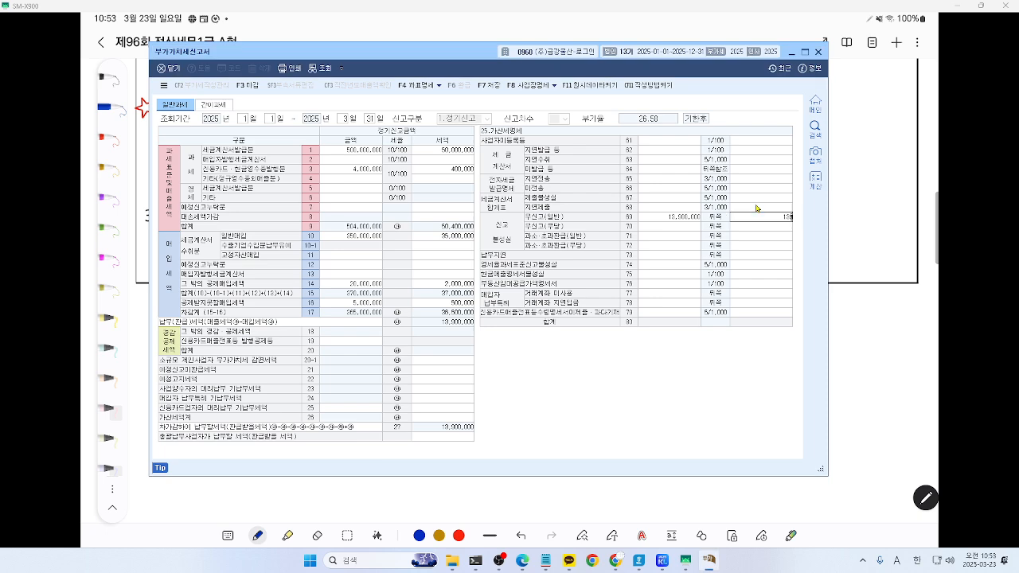
type("000")
key("Return")
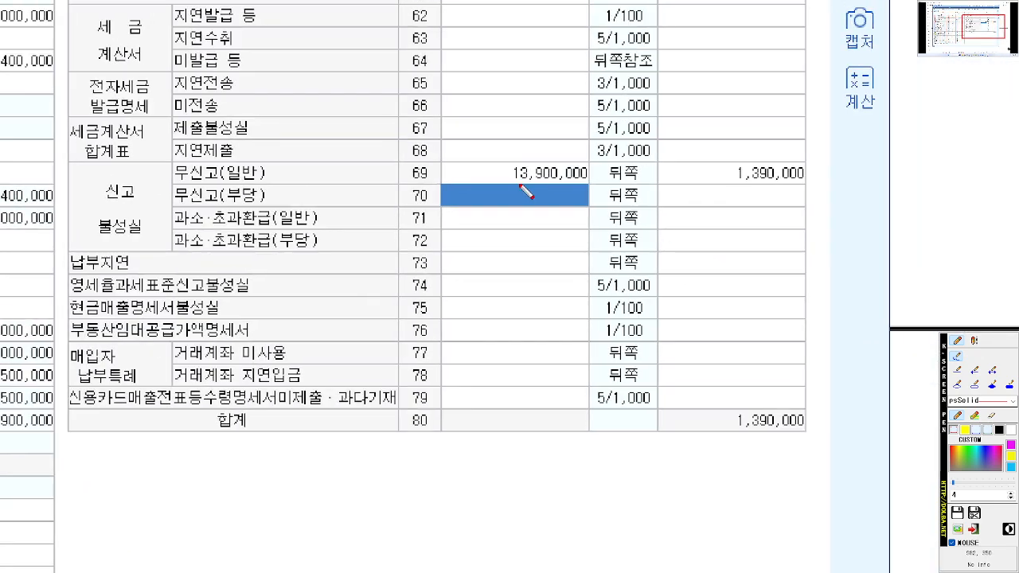
mouse_move(516, 172)
left_mouse_down()
mouse_move(452, 214)
mouse_move(527, 255)
mouse_move(523, 271)
mouse_move(563, 263)
left_mouse_up()
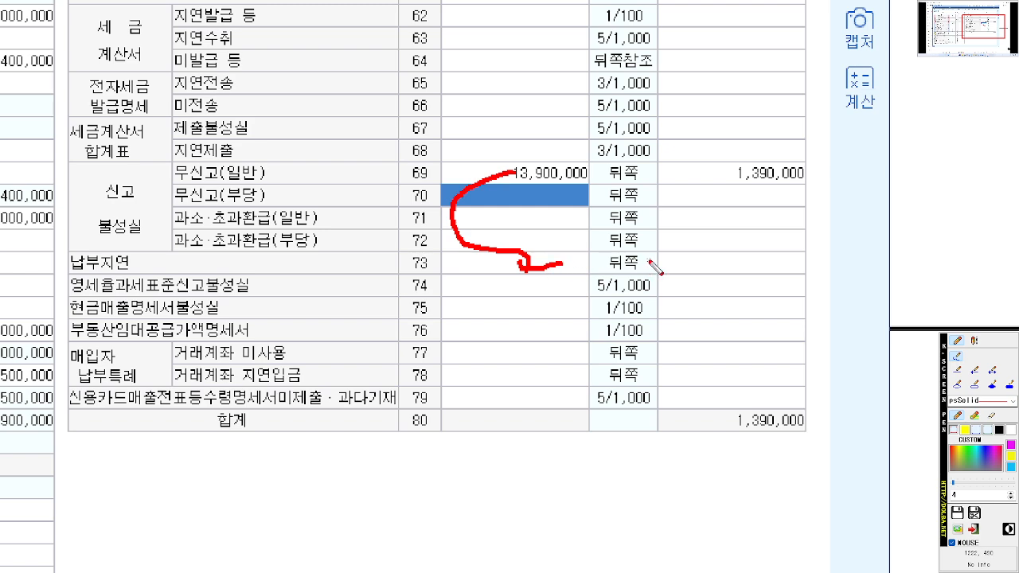
key("Escape")
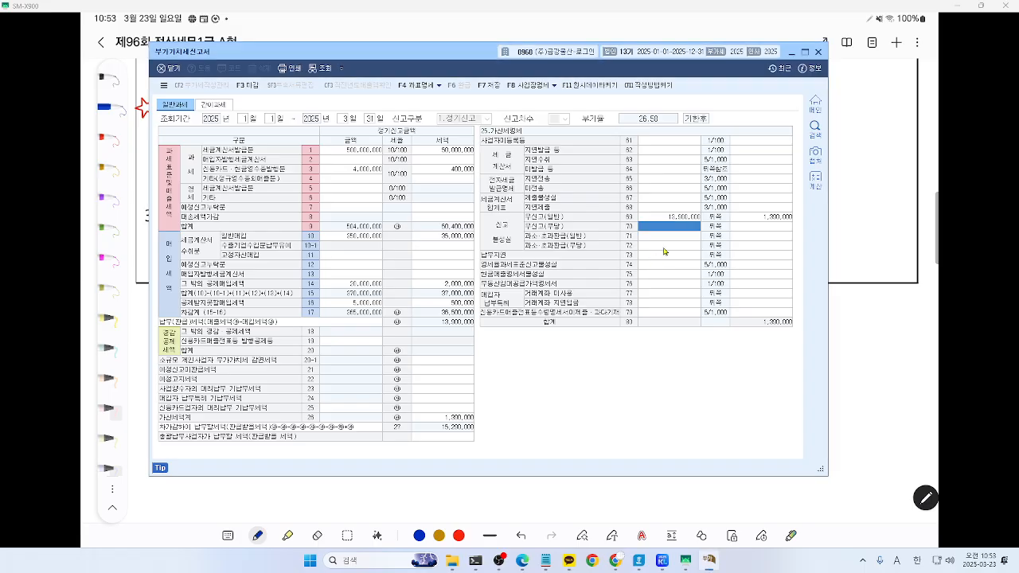
Enter 13,900,000 as 금액 in row 73, 납부지연
left_click(666, 256)
type("13")
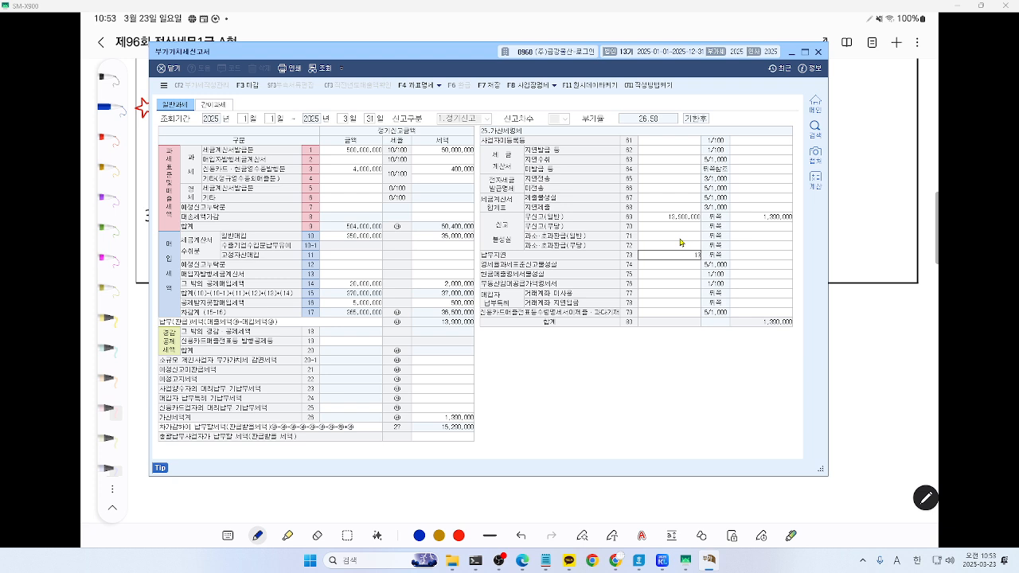
type(",300")
key("Return")
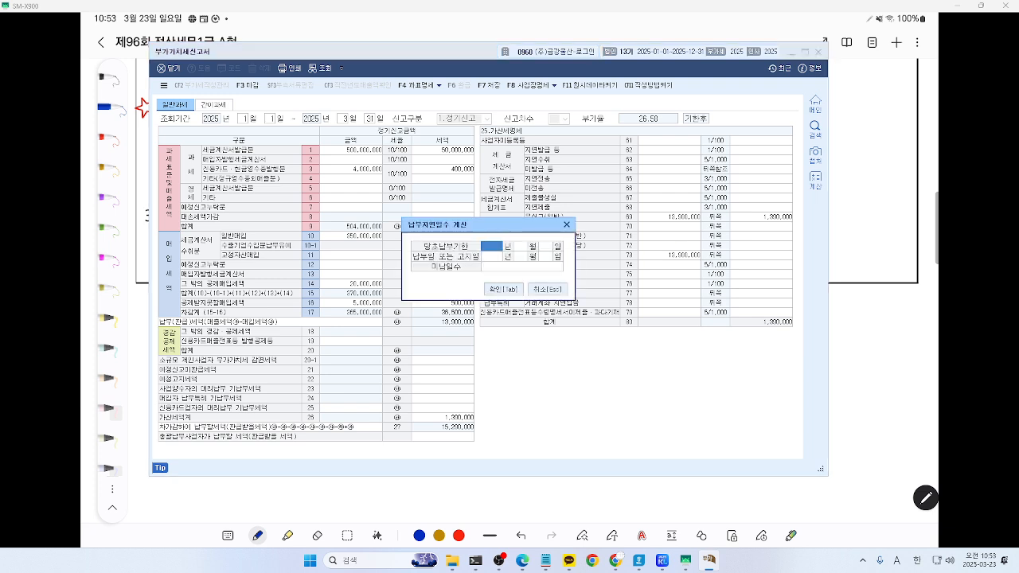
Enter 2024년 4월 25일 as 당초납부기한 in the 납부지연일수 계산 dialog
scroll(908, 346, "up", 3)
scroll(908, 346, "down", 1)
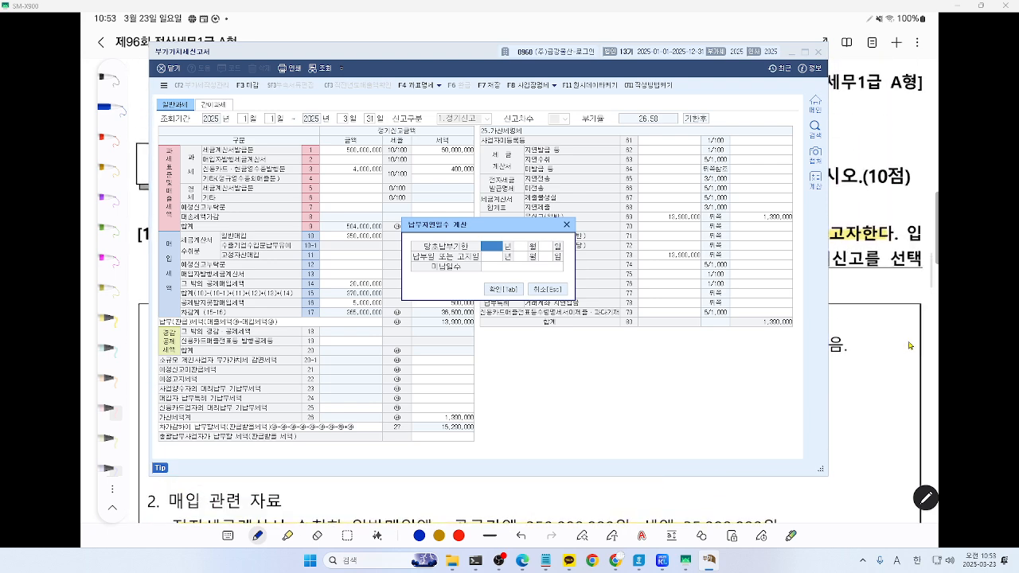
scroll(910, 346, "down", 2)
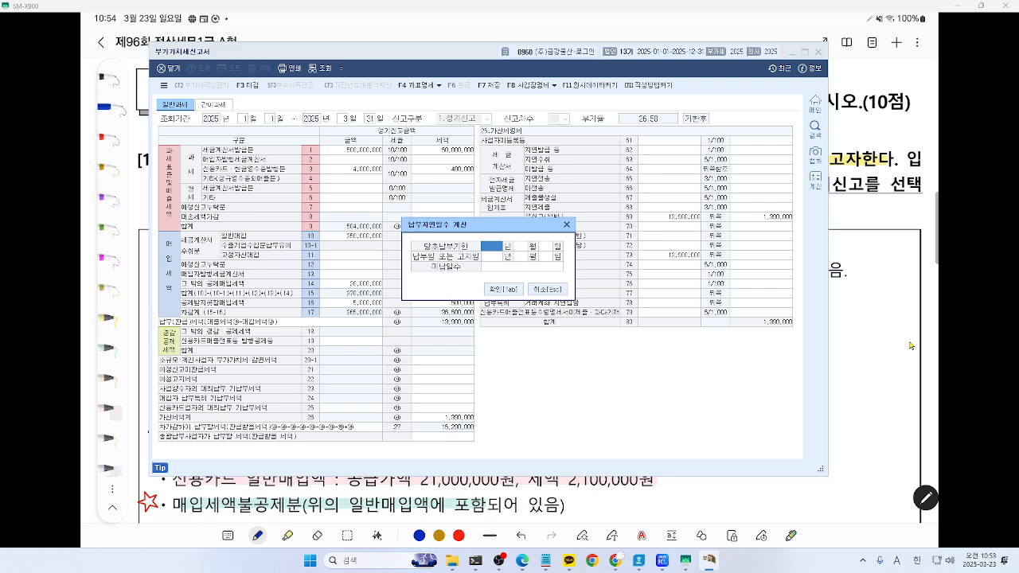
type("2024 년 ")
type("4")
key("Return")
type("3")
type("5")
key("ctrl+2")
scroll(618, 283, "up", 10)
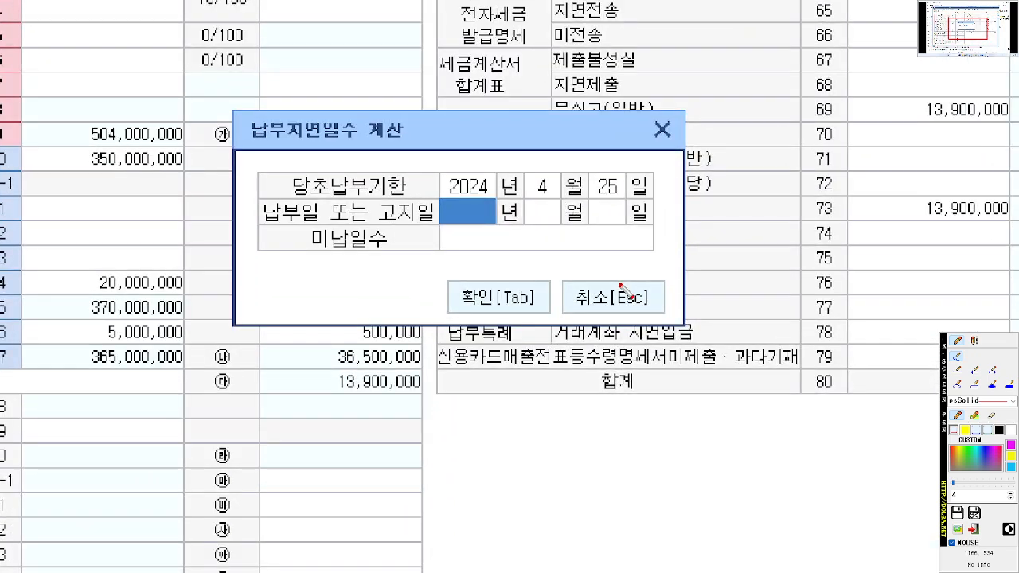
Correct the year of 당초납부기한 to 2025
key("Escape")
left_click(492, 248)
type("2025")
key("Return")
key("Return")
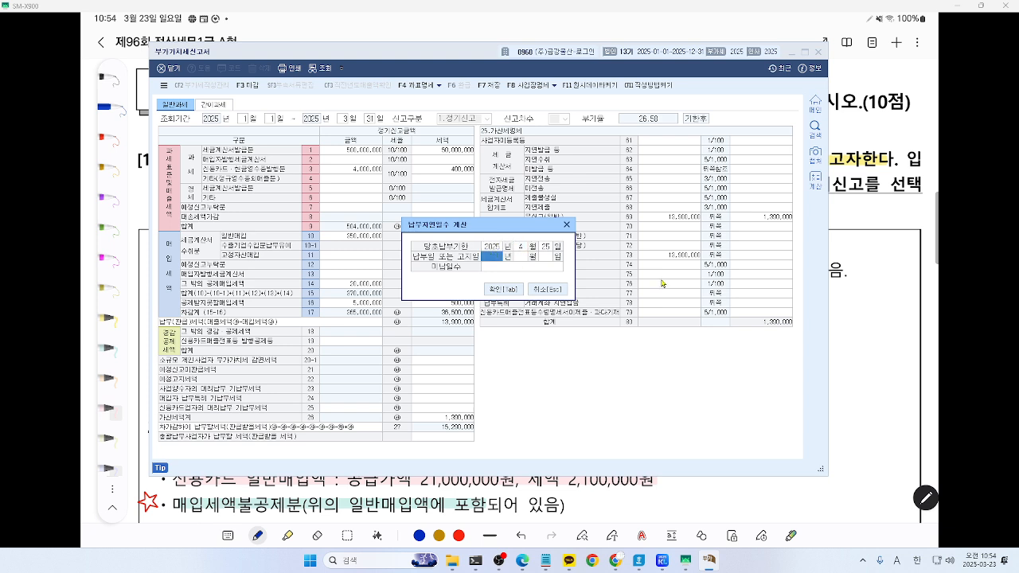
Enter 2025년 5월 1일 as 납부일 또는 고지일 and annotate the enlarged 납부지연일수 계산 dialog
type("2025 년 ")
type("5")
key("Return")
type("1")
key("Return")
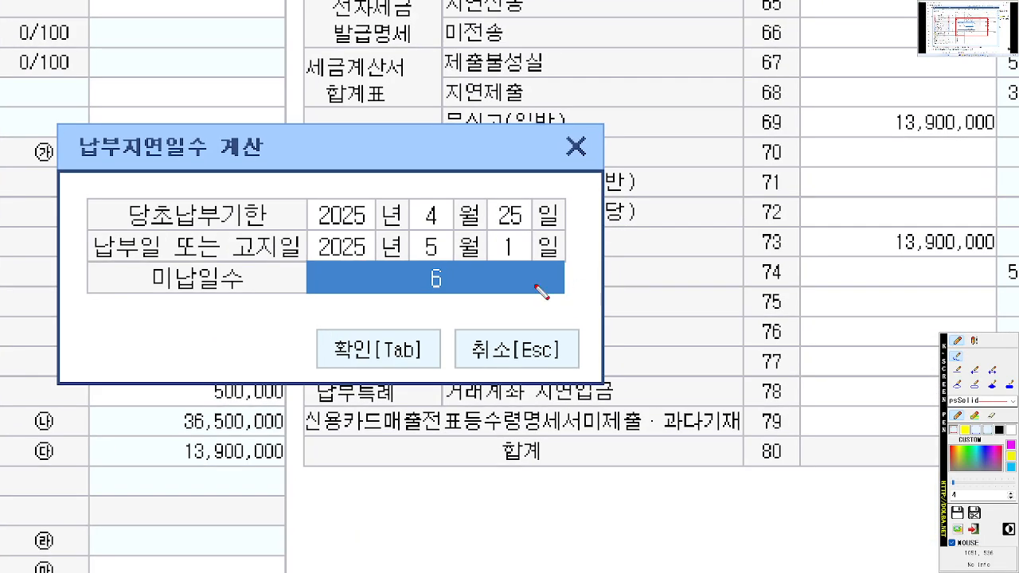
left_click_drag(598, 229, 603, 234)
mouse_move(481, 281)
left_mouse_down()
mouse_move(415, 290)
mouse_move(549, 323)
left_mouse_up()
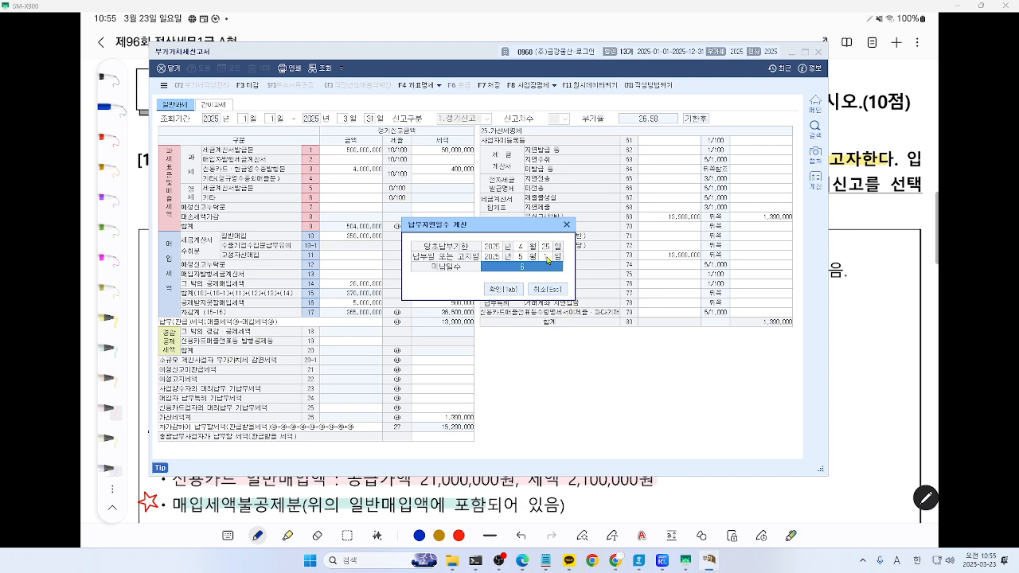
Set the day of 당초납부기한 to 26
left_click(545, 246)
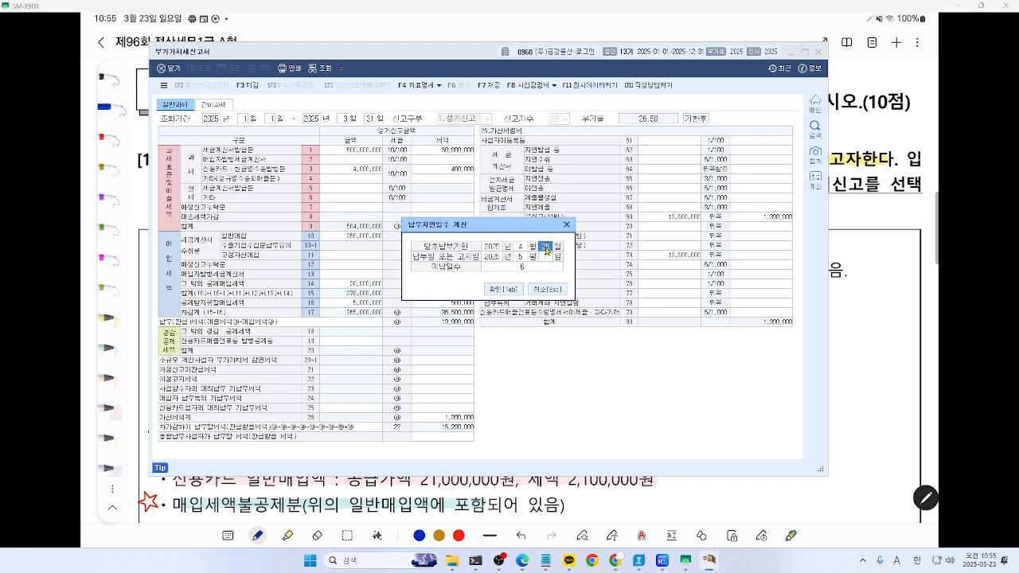
type("26")
key("Return")
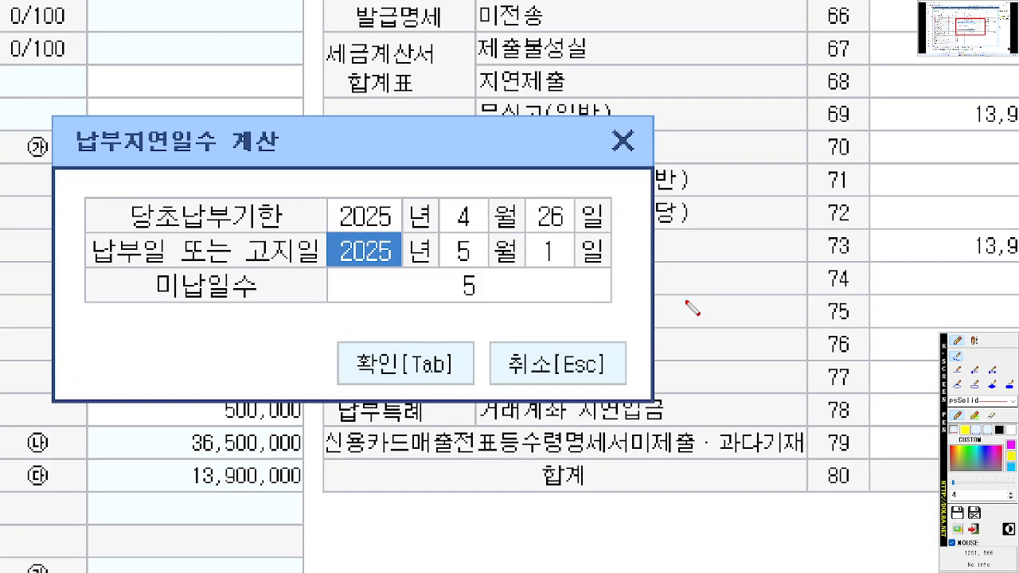
Underline the 당초납부기한 date in red and apply the 납부지연일수 calculation to row 73
left_click_drag(347, 237, 624, 234)
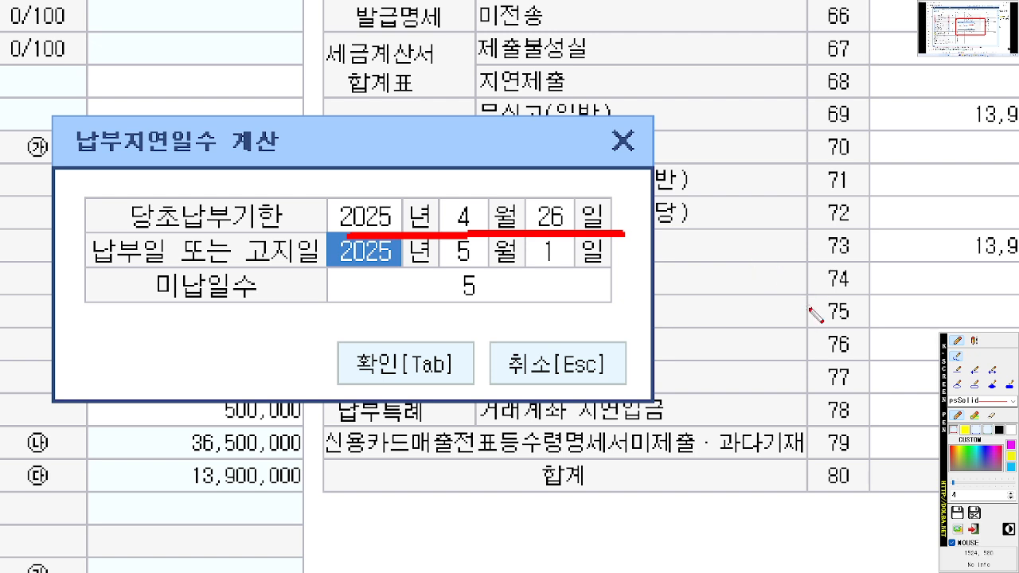
mouse_move(458, 392)
left_mouse_down()
mouse_move(350, 362)
mouse_move(436, 394)
left_mouse_up()
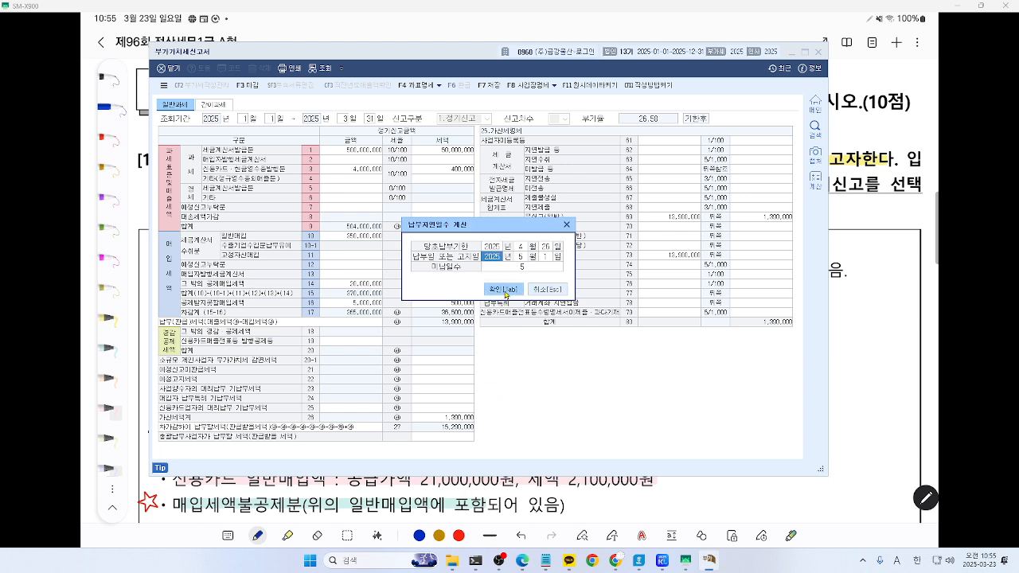
left_click(410, 364)
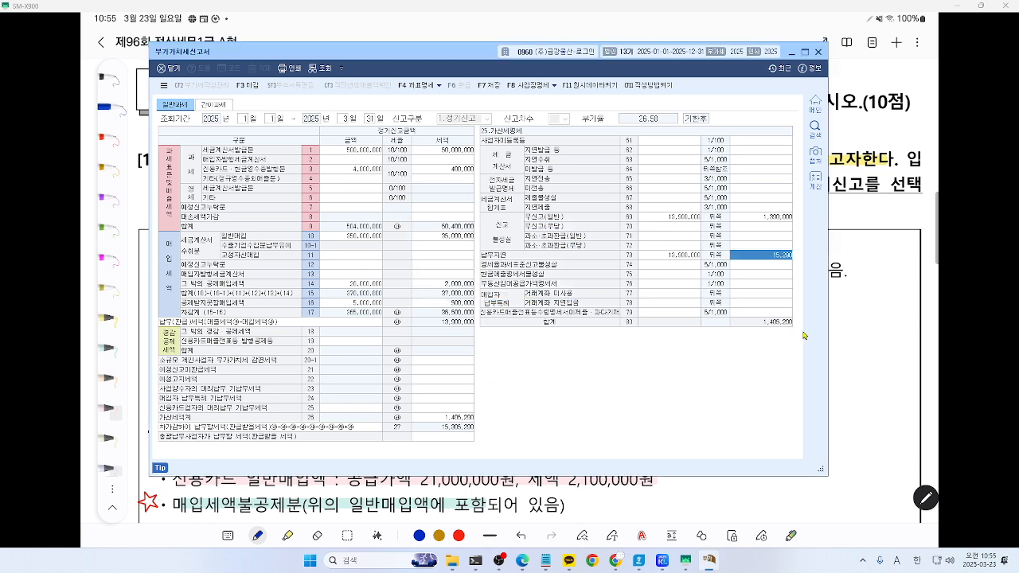